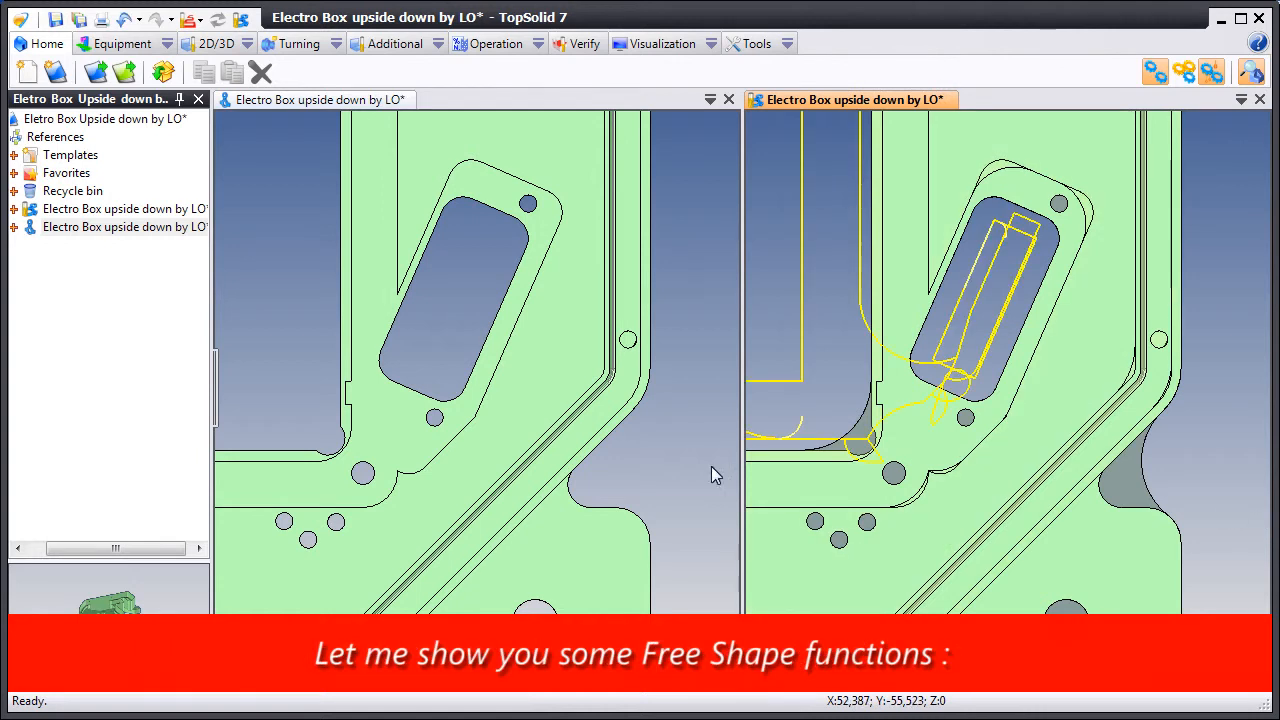
Step: In the part document, start a FreeShape on Shape 1 using the Modify option
{"action": "left_click", "coordinate": [644, 466]}
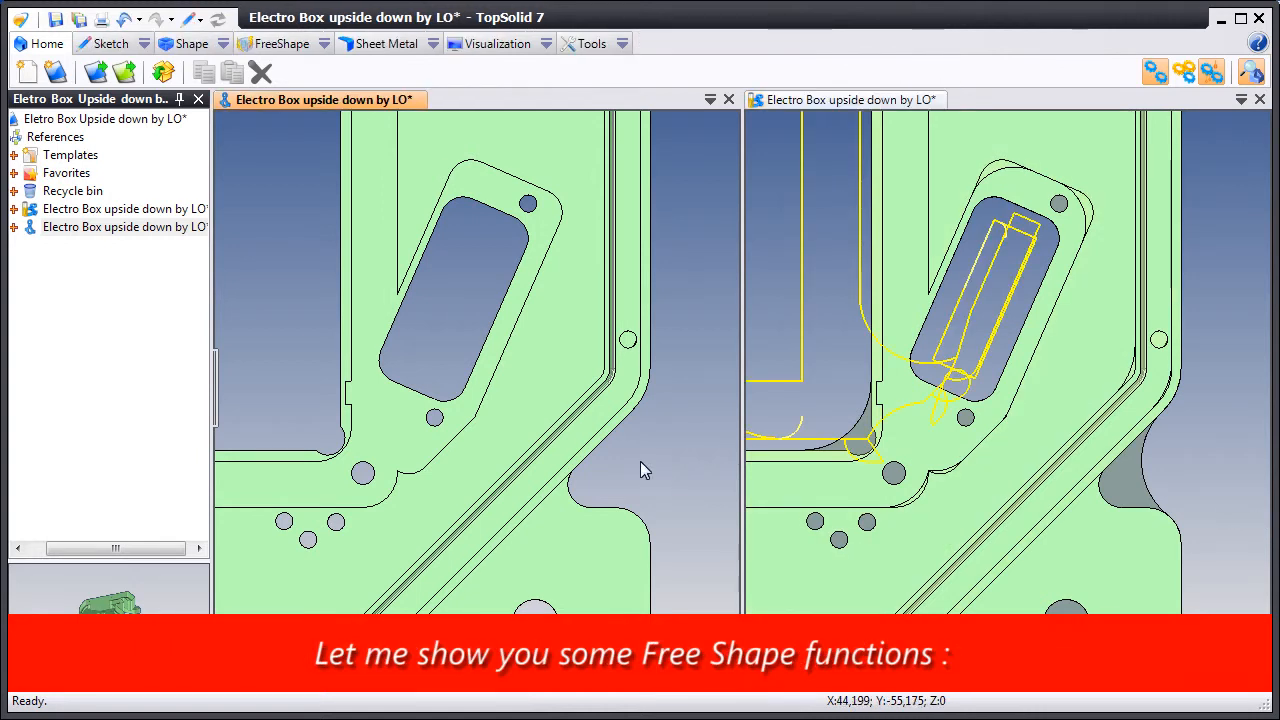
{"action": "left_click", "coordinate": [262, 45]}
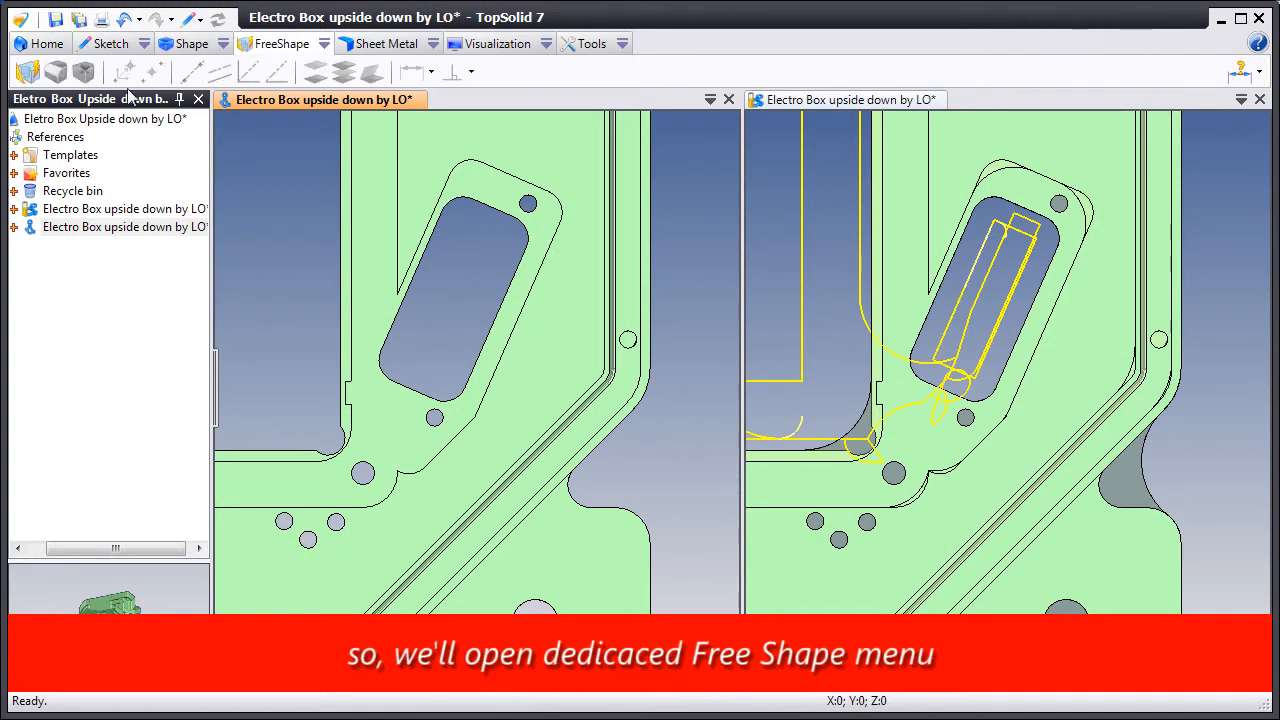
{"action": "left_click", "coordinate": [27, 71]}
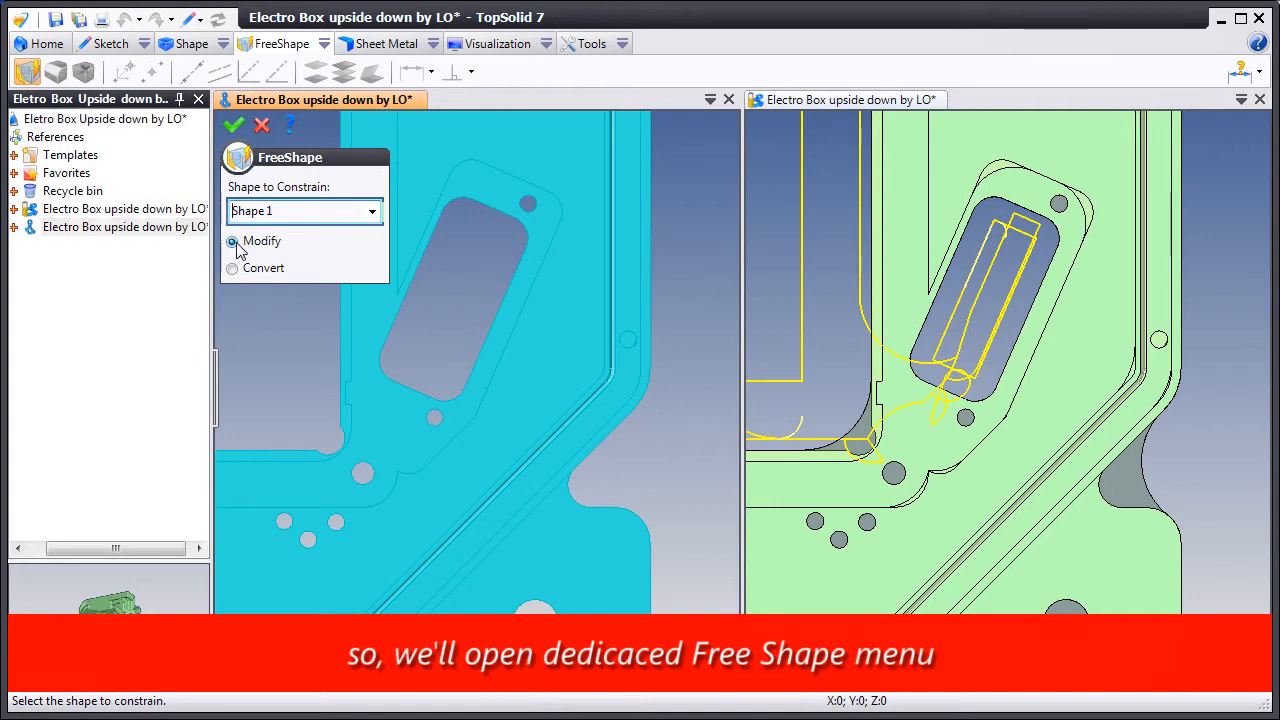
{"action": "left_click", "coordinate": [234, 125]}
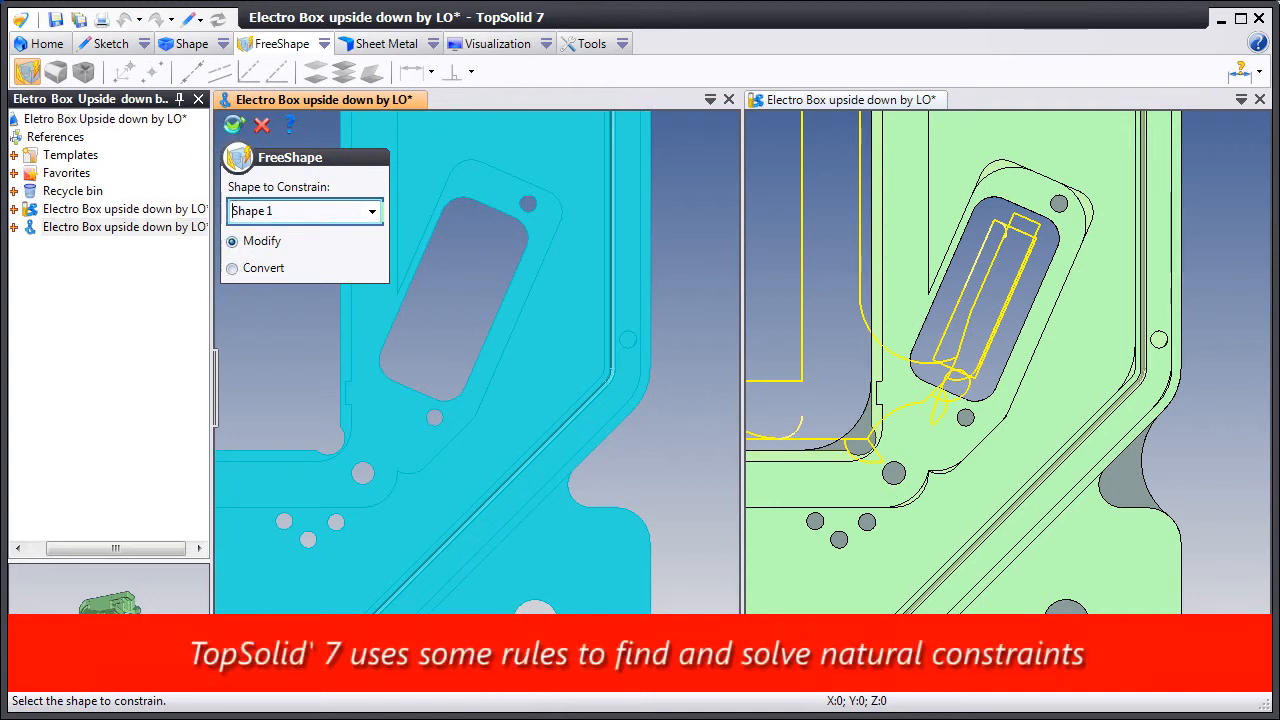
Step: Constrain the shape automatically with automatic axes, orientations and tangencies at an angular tolerance of 0,01°
{"action": "left_click", "coordinate": [430, 72]}
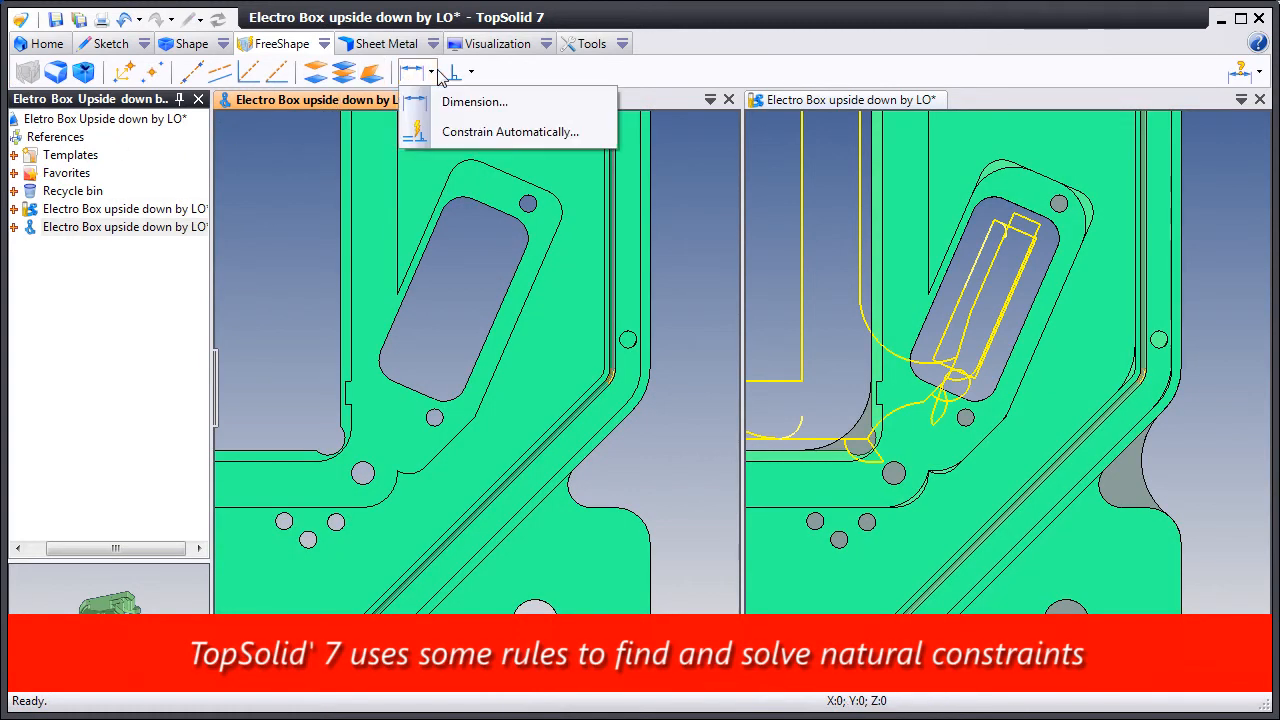
{"action": "left_click", "coordinate": [440, 133]}
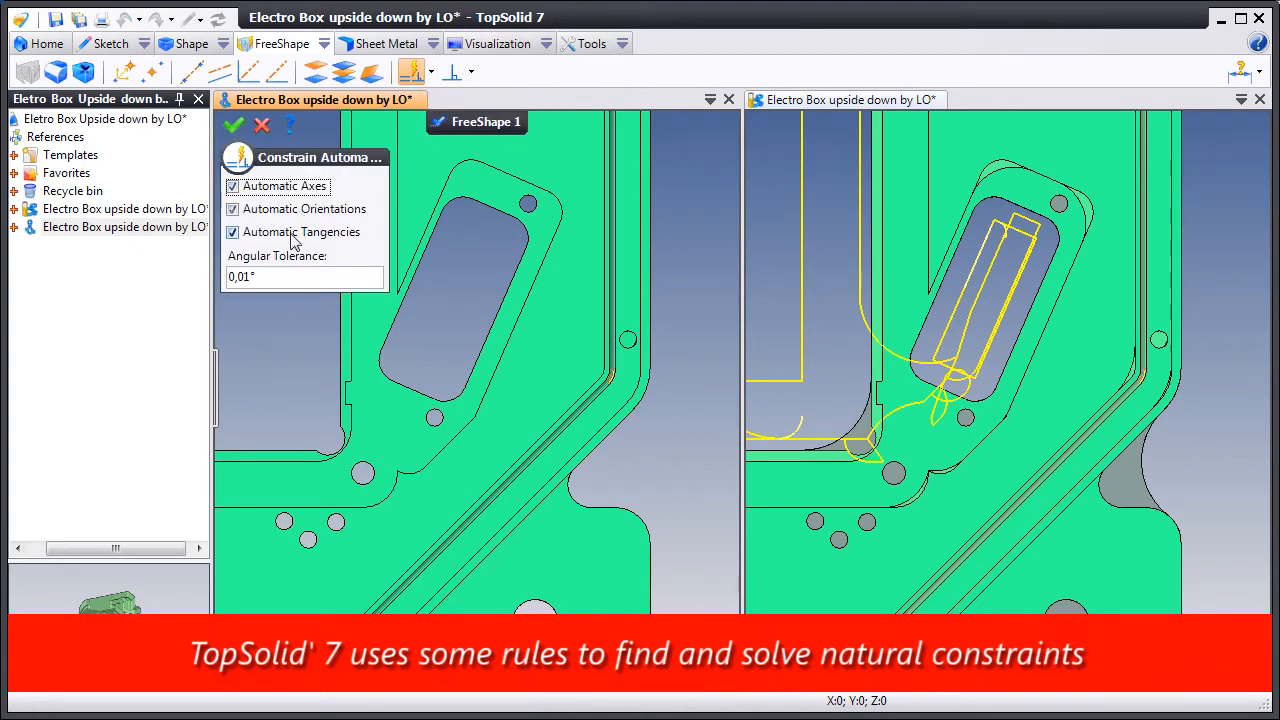
{"action": "left_click", "coordinate": [233, 130]}
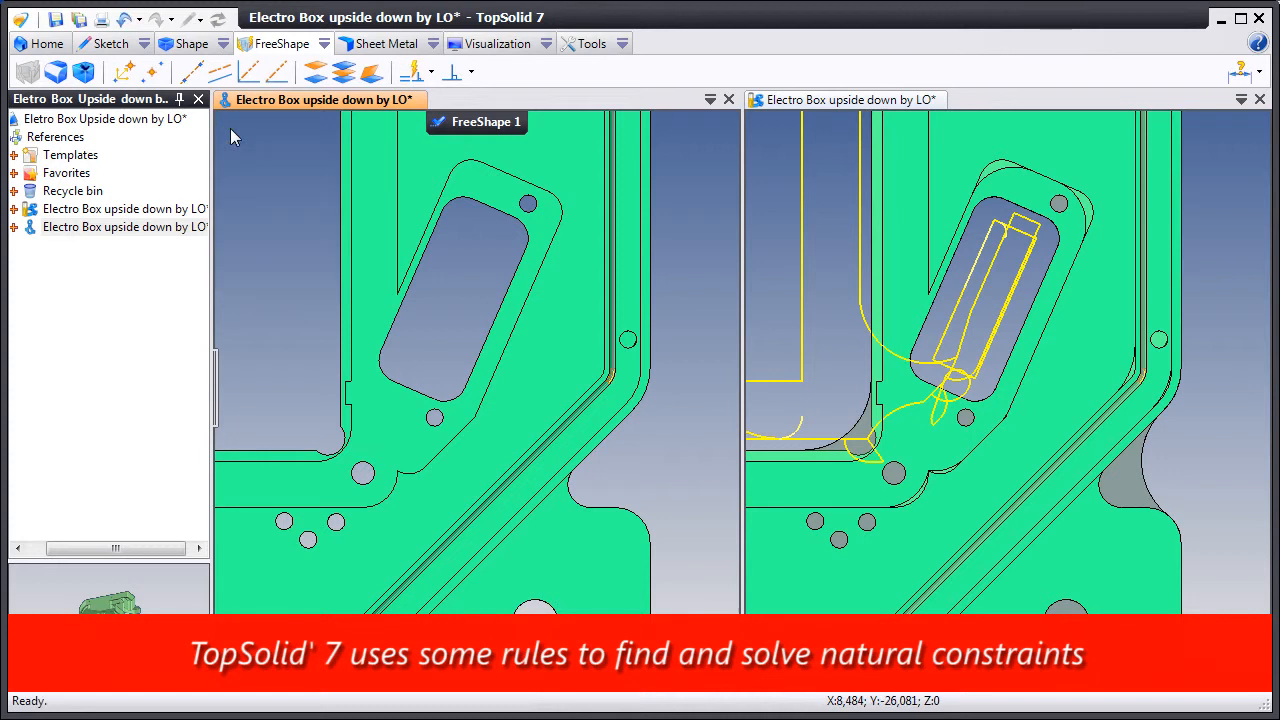
Step: Unfix the two opposite long side faces of the outer recess around the slanted opening
{"action": "middle_click_drag", "start_coordinate": [497, 280], "coordinate": [469, 253]}
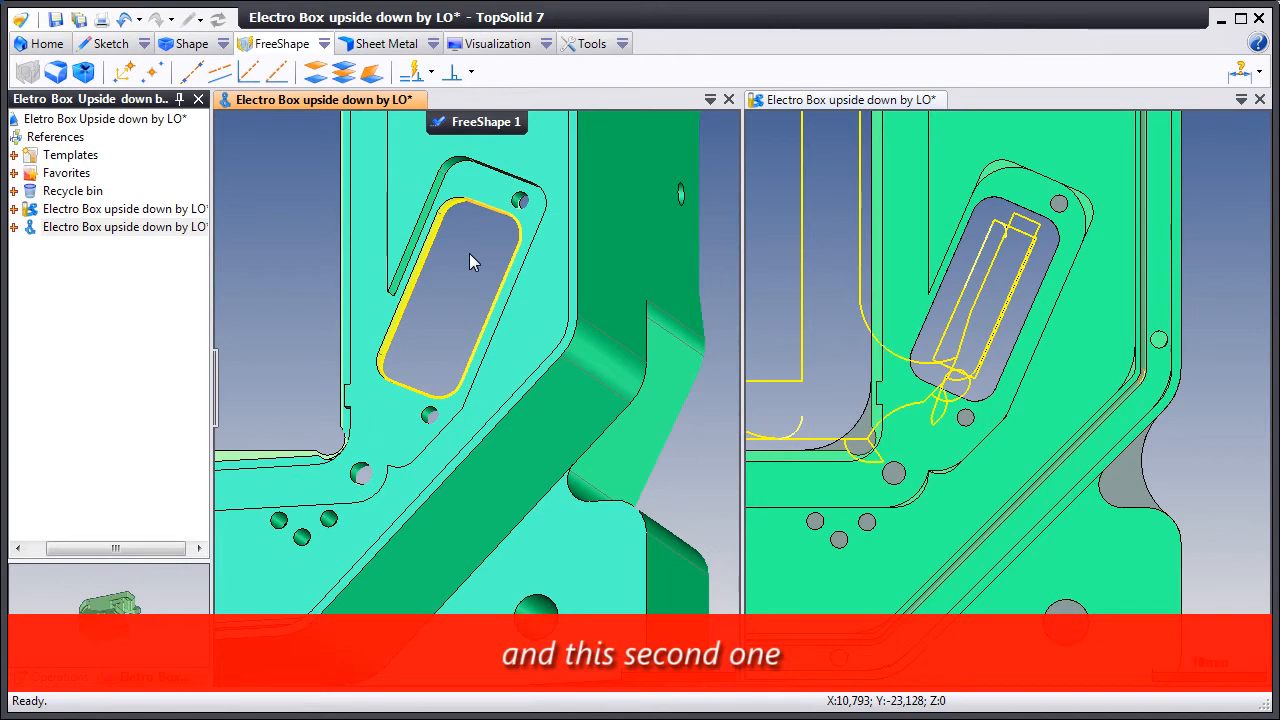
{"action": "right_click", "coordinate": [421, 234]}
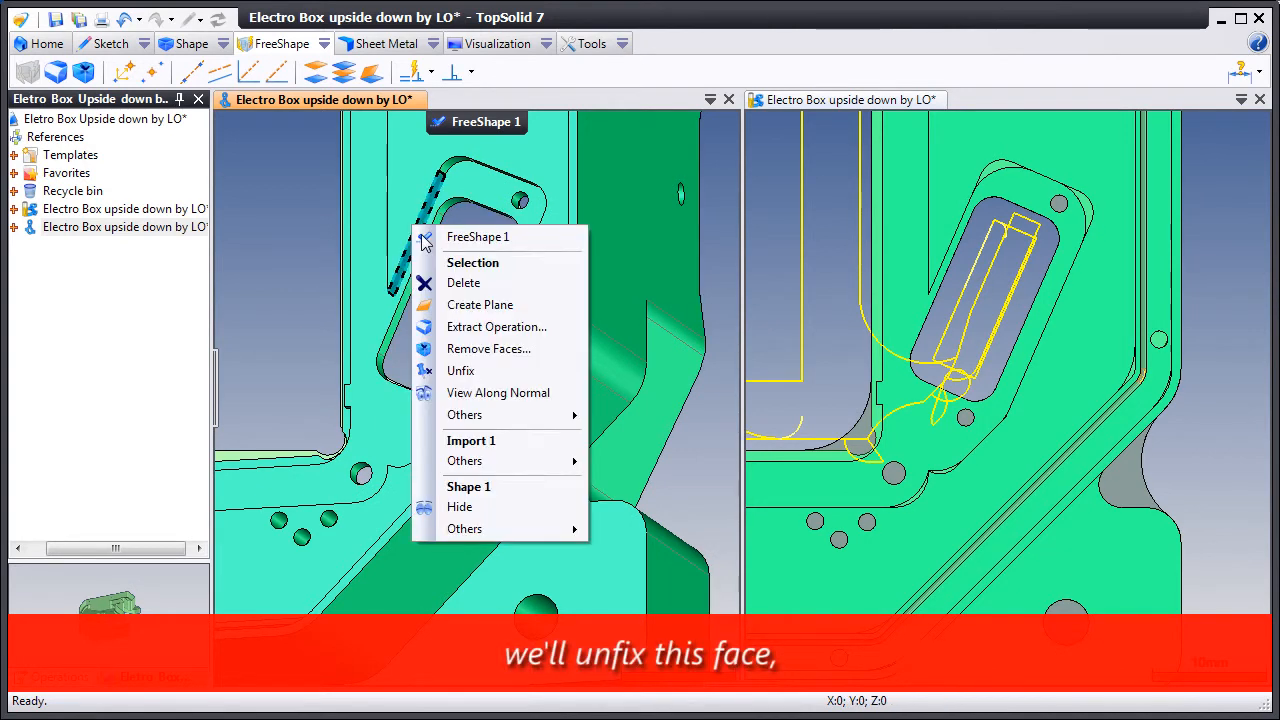
{"action": "left_click", "coordinate": [434, 371]}
{"action": "middle_click_drag", "start_coordinate": [438, 350], "coordinate": [520, 294]}
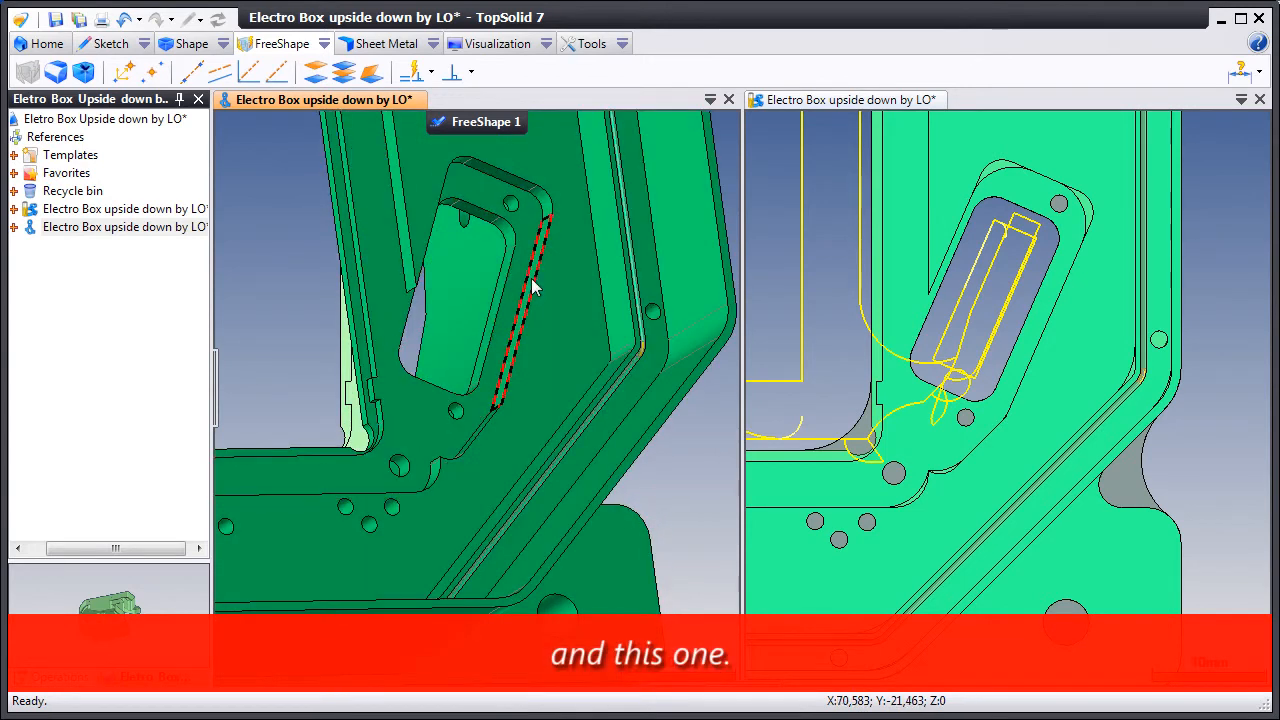
{"action": "right_click", "coordinate": [522, 271]}
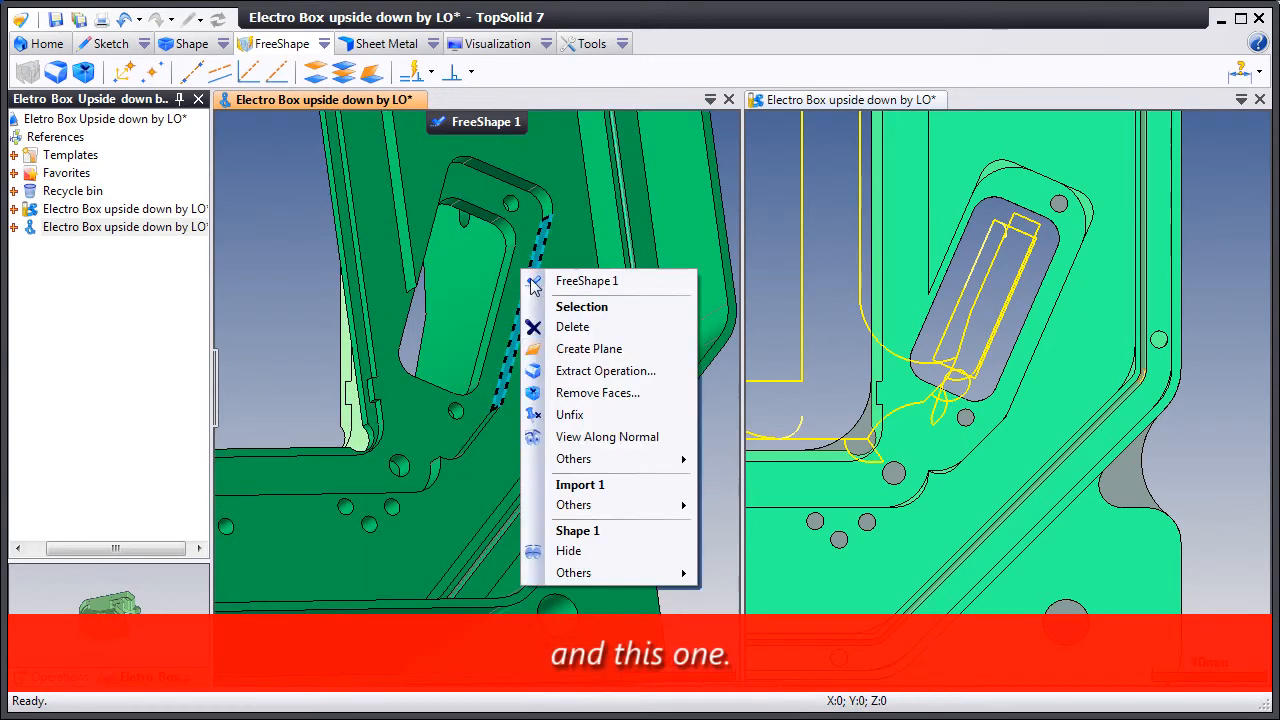
{"action": "left_click", "coordinate": [549, 416]}
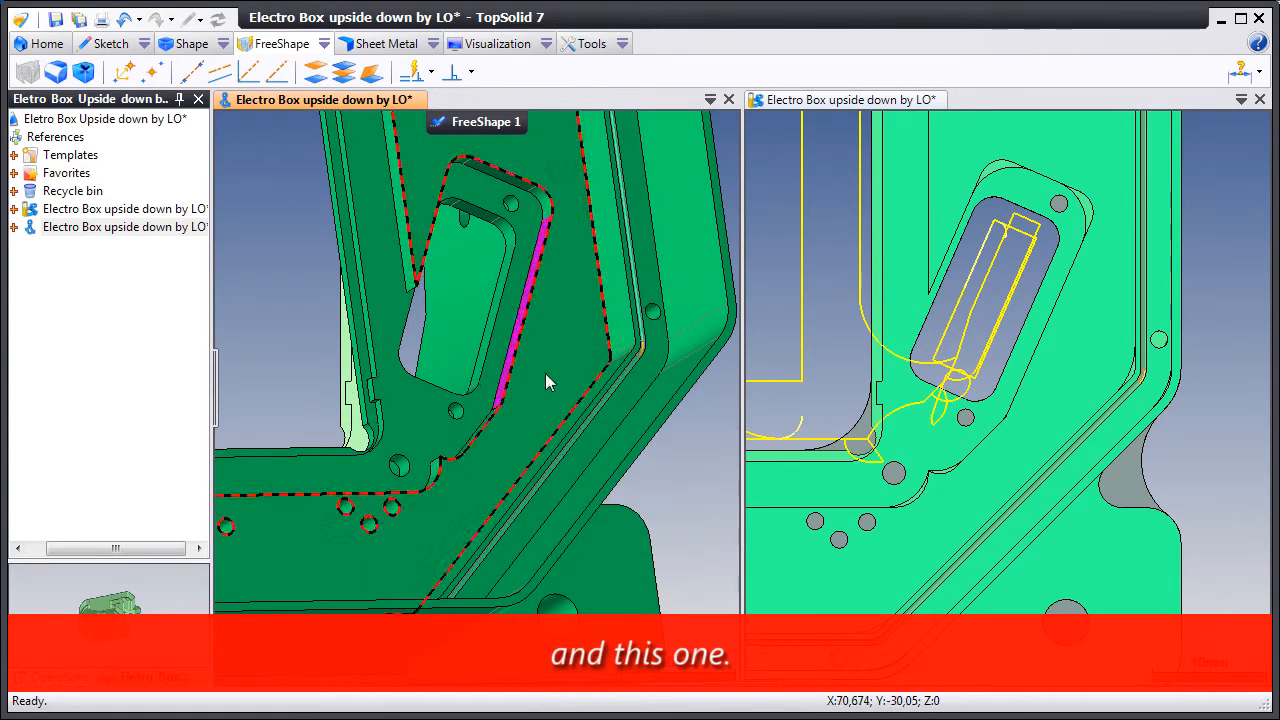
Step: Add a dimension constraint between the two unfixed long side faces of the outer recess
{"action": "left_click", "coordinate": [431, 73]}
{"action": "left_click", "coordinate": [452, 100]}
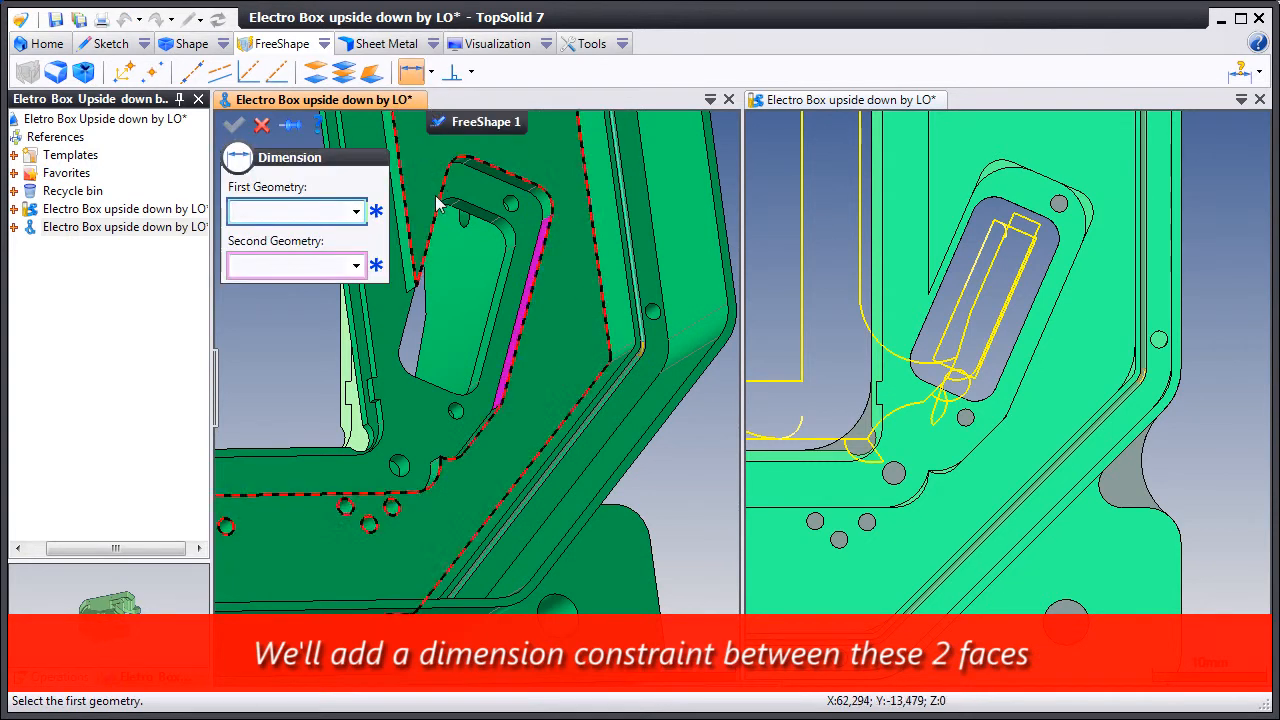
{"action": "left_click", "coordinate": [524, 289]}
{"action": "middle_click_drag", "start_coordinate": [524, 289], "coordinate": [462, 263]}
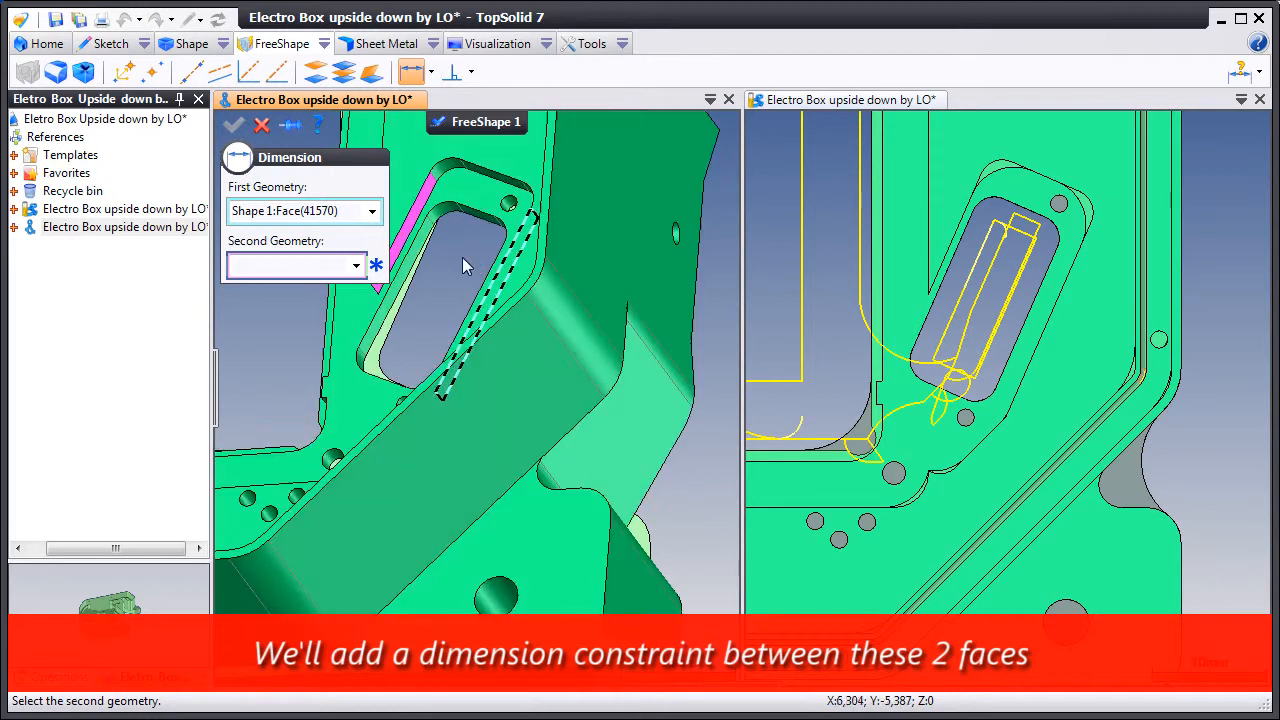
{"action": "left_click", "coordinate": [417, 234]}
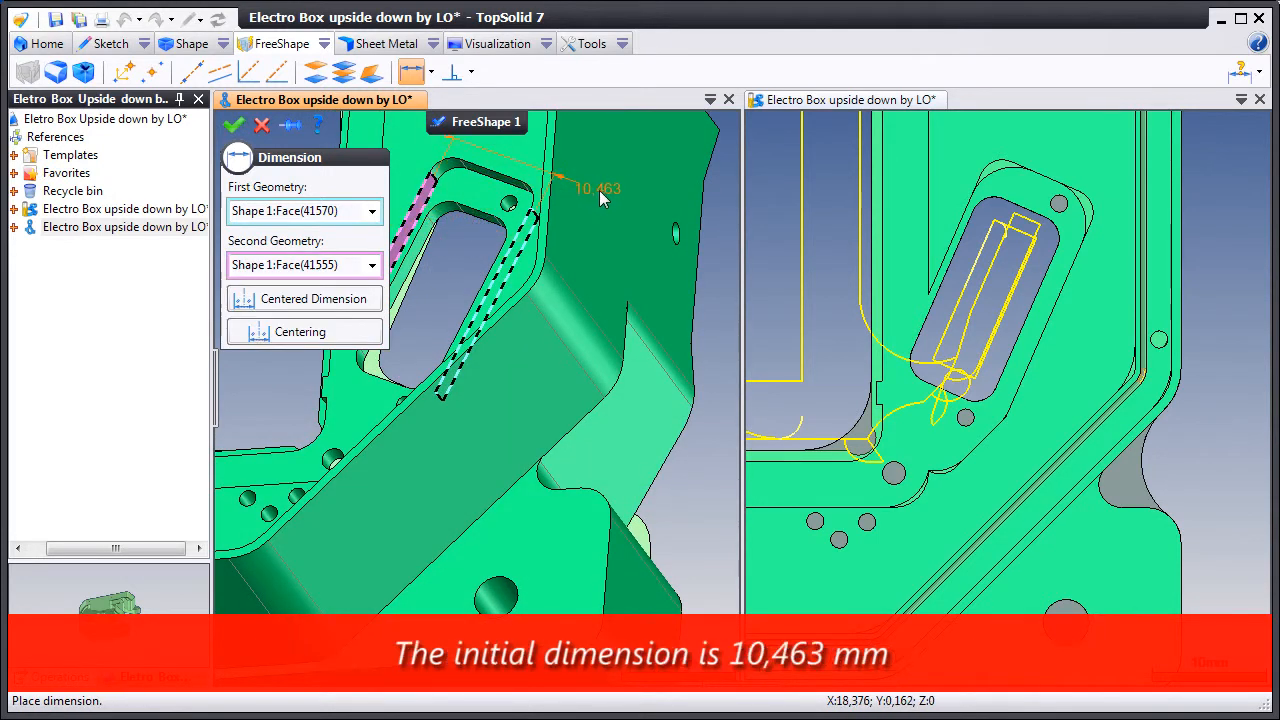
{"action": "left_click", "coordinate": [605, 184]}
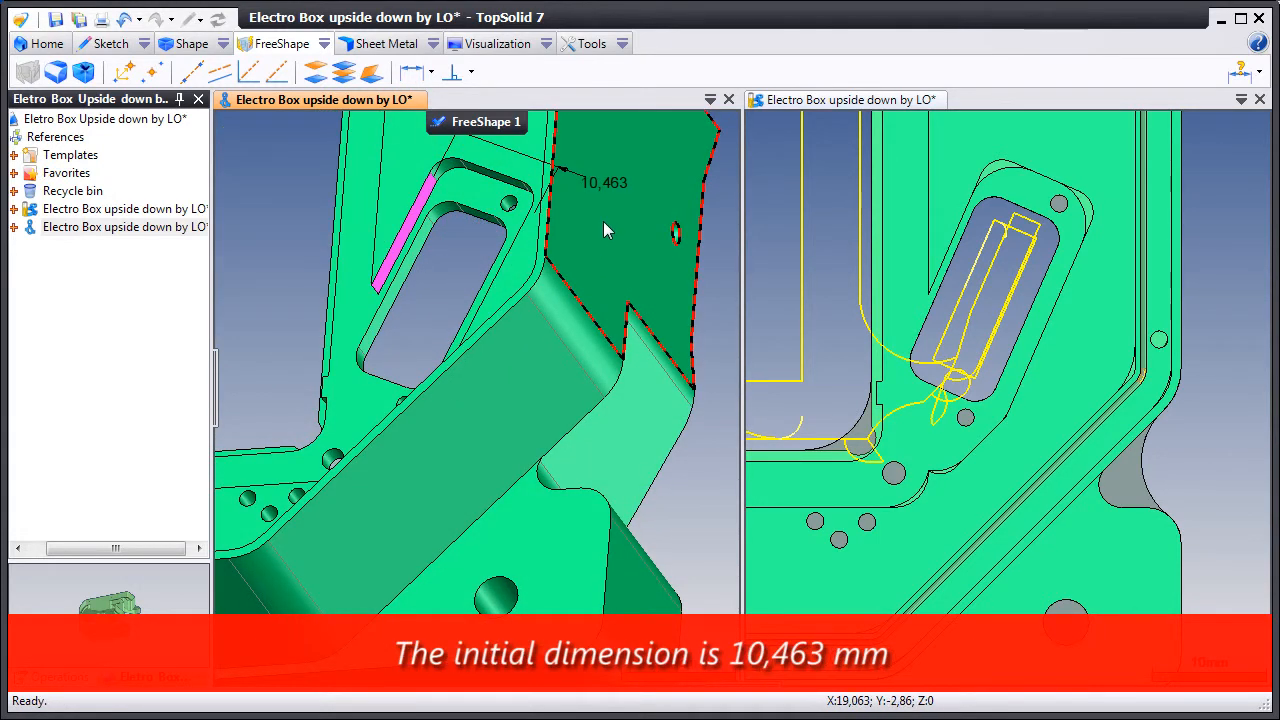
Step: Set the width dimension between the recess's two long side faces to 12 mm
{"action": "double_click", "coordinate": [605, 184]}
{"action": "type", "text": "12"}
{"action": "left_click", "coordinate": [668, 181]}
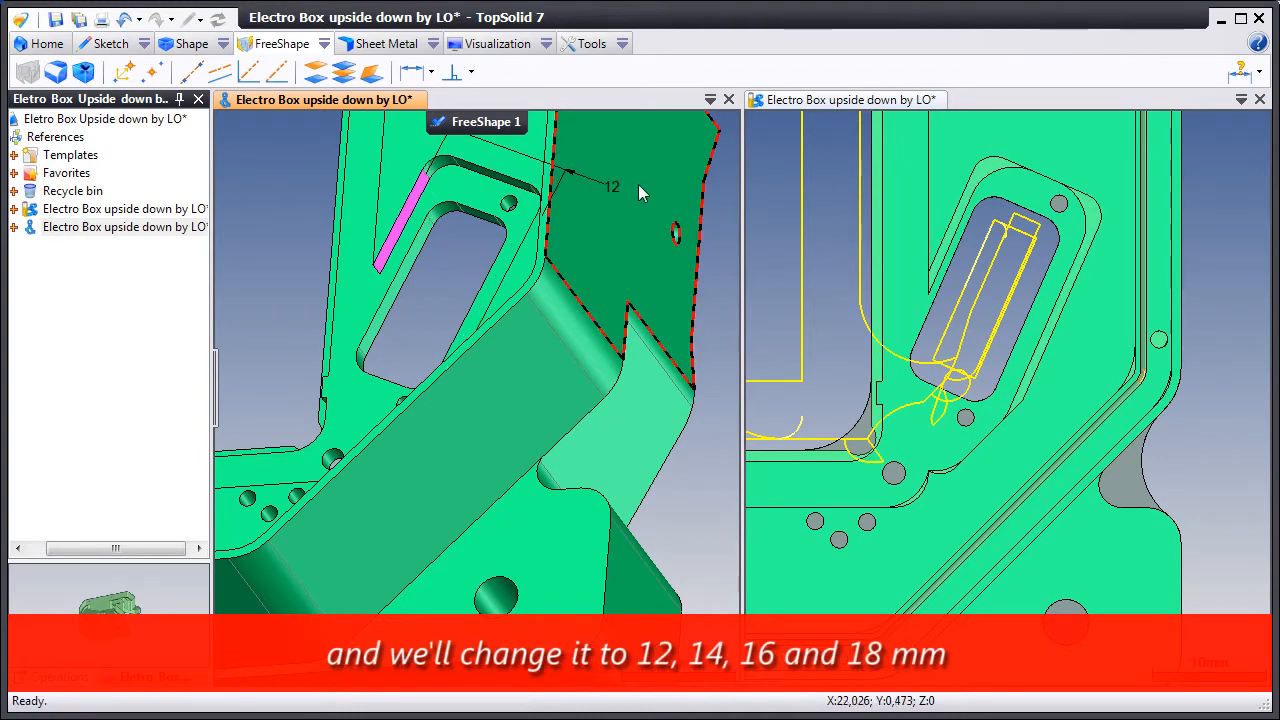
Step: Widen the outer recess further by setting its width dimension to 14 mm and then 16 mm
{"action": "double_click", "coordinate": [612, 186]}
{"action": "left_click", "coordinate": [531, 183]}
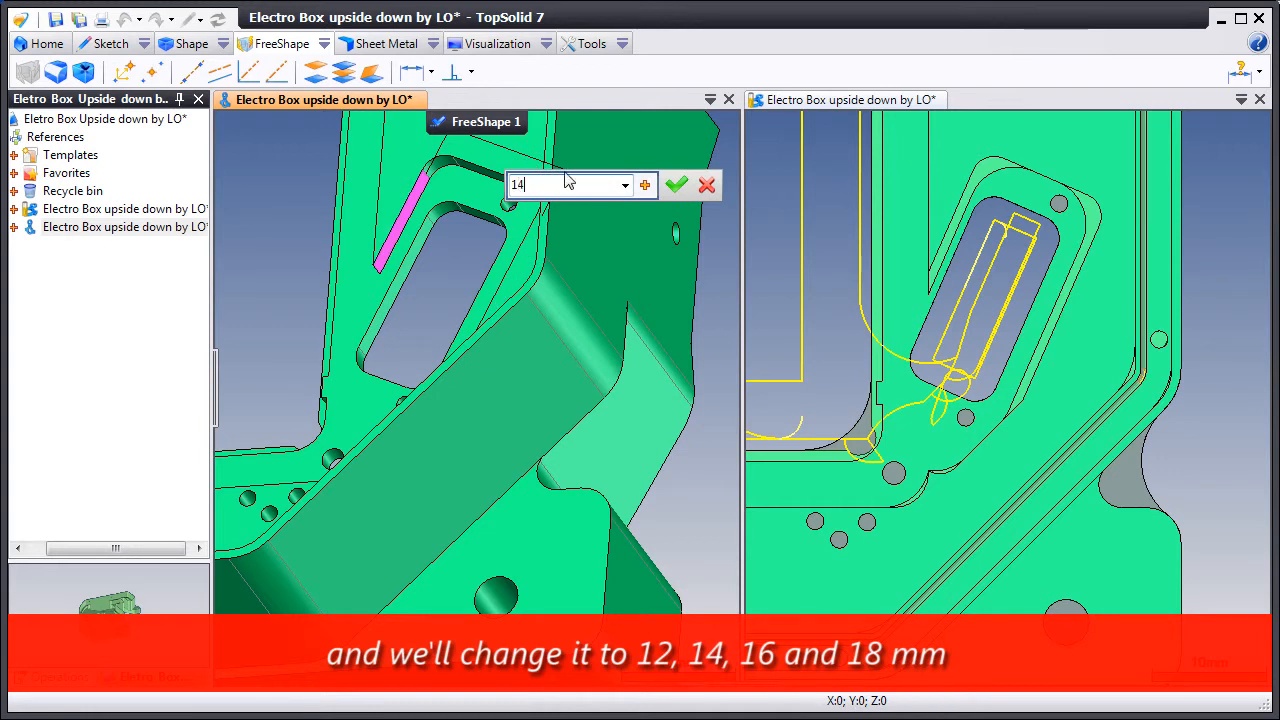
{"action": "left_click", "coordinate": [676, 184]}
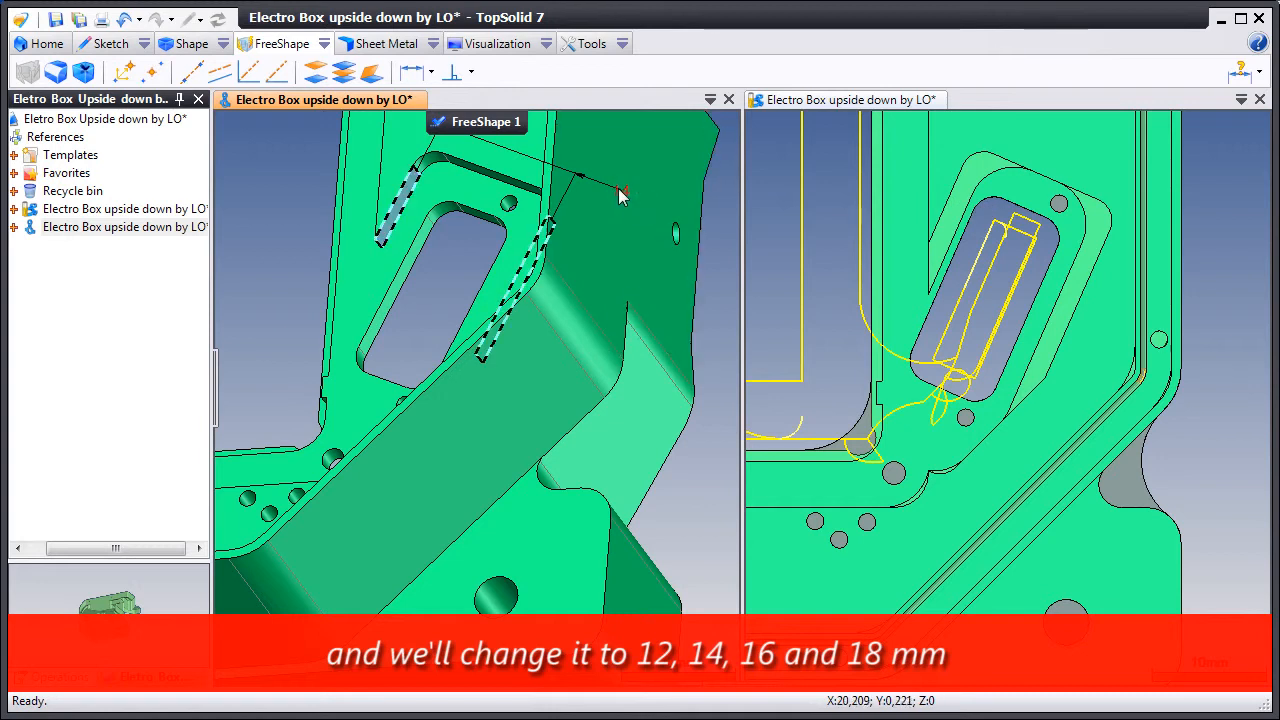
{"action": "double_click", "coordinate": [621, 190]}
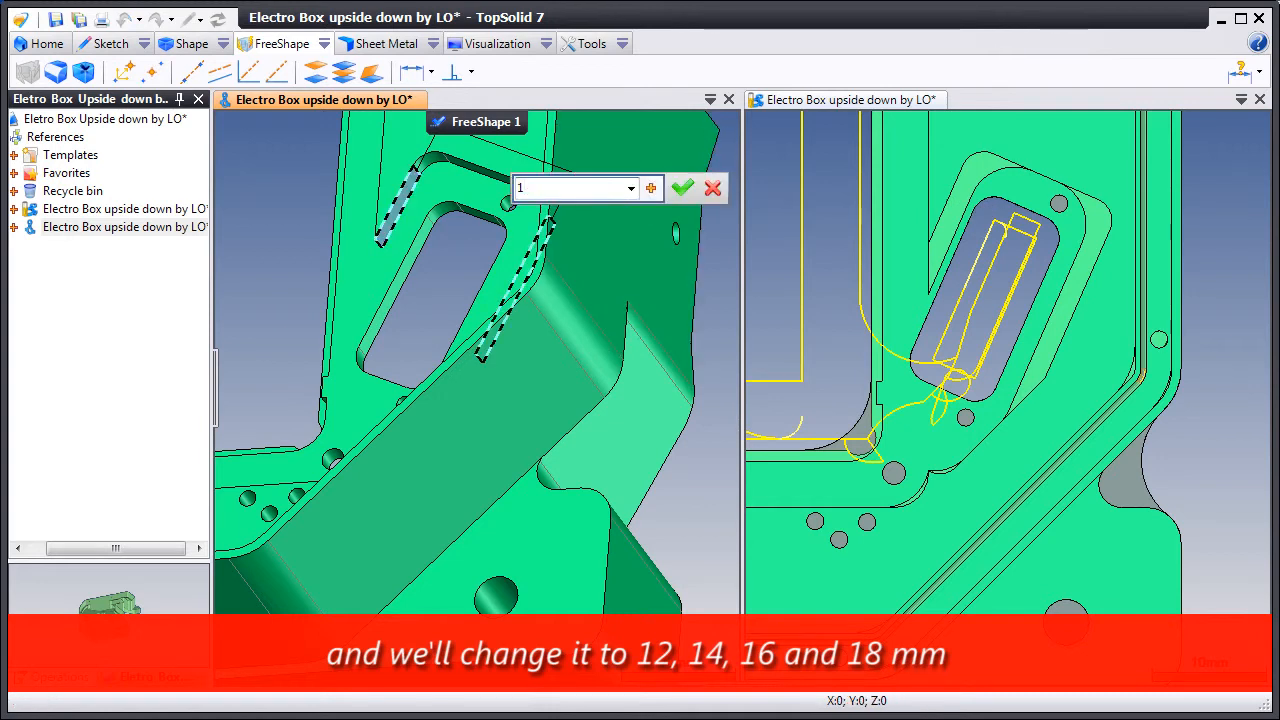
{"action": "left_click", "coordinate": [681, 187]}
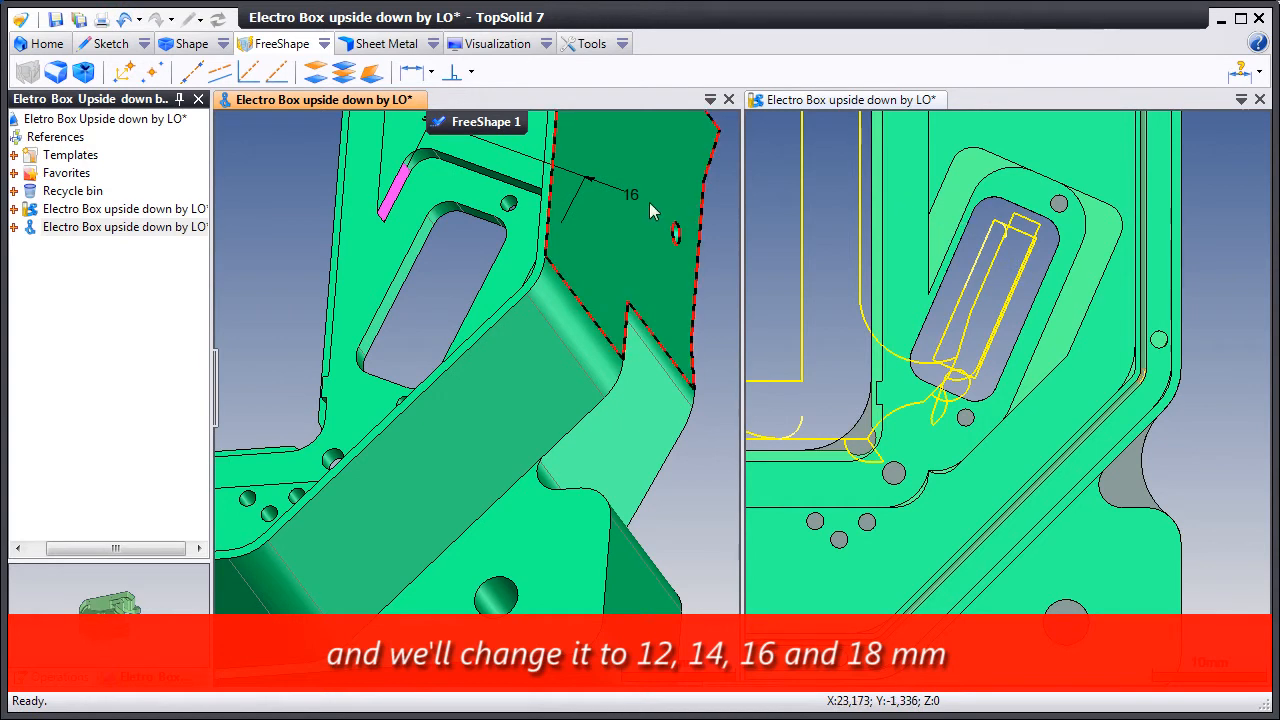
Step: Set the outer recess's width dimension to 18 mm
{"action": "double_click", "coordinate": [634, 199]}
{"action": "type", "text": "1"}
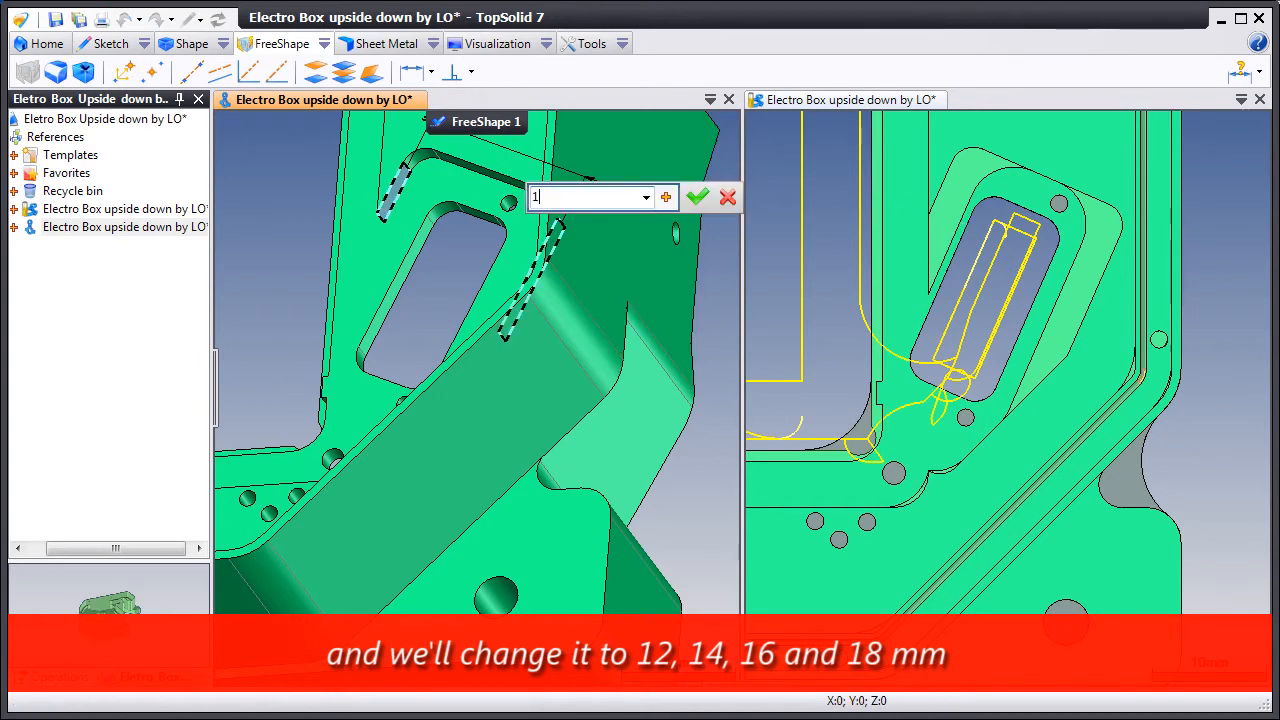
{"action": "type", "text": "8"}
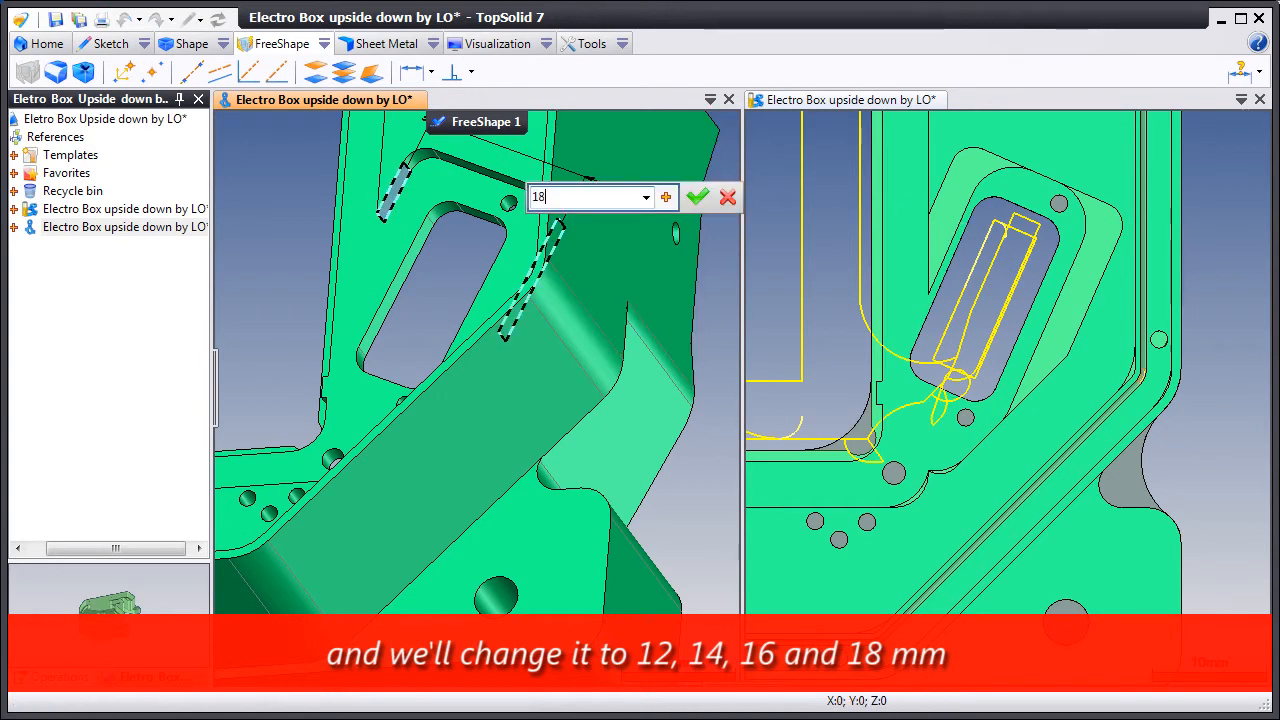
{"action": "left_click", "coordinate": [697, 197]}
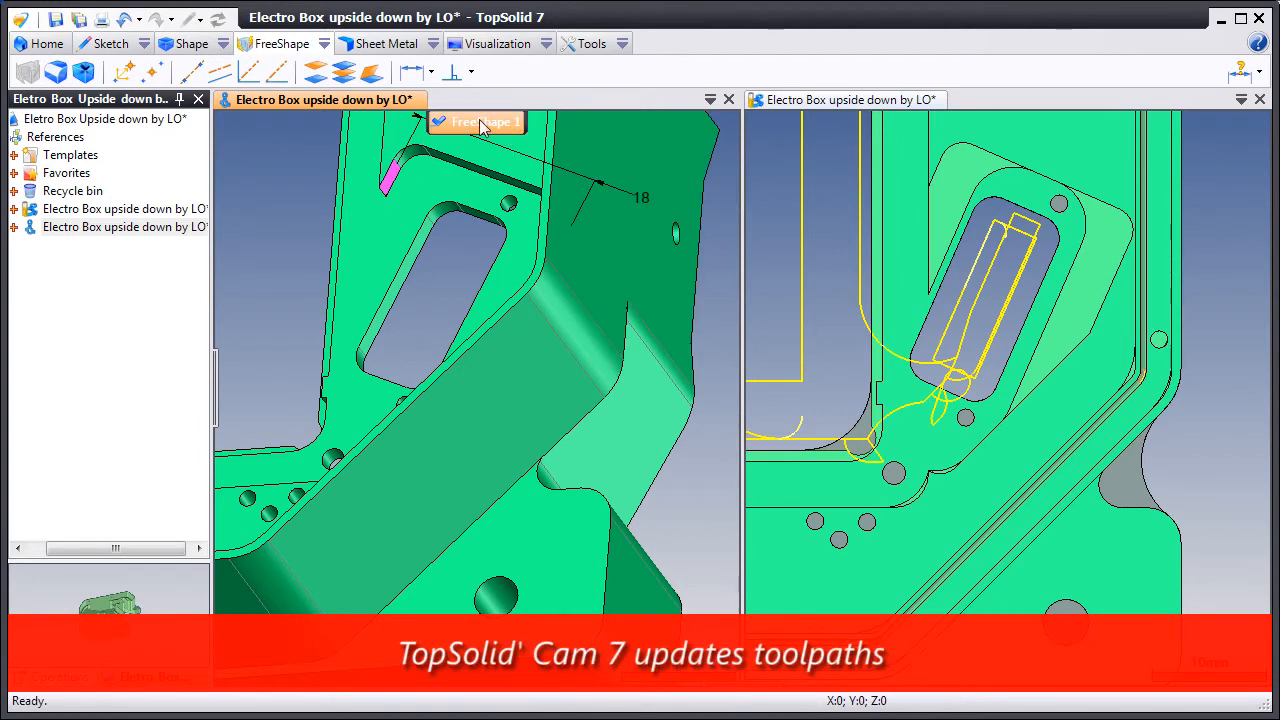
Step: Finish editing the FreeShape and update the toolpaths in the machining document
{"action": "left_click", "coordinate": [481, 124]}
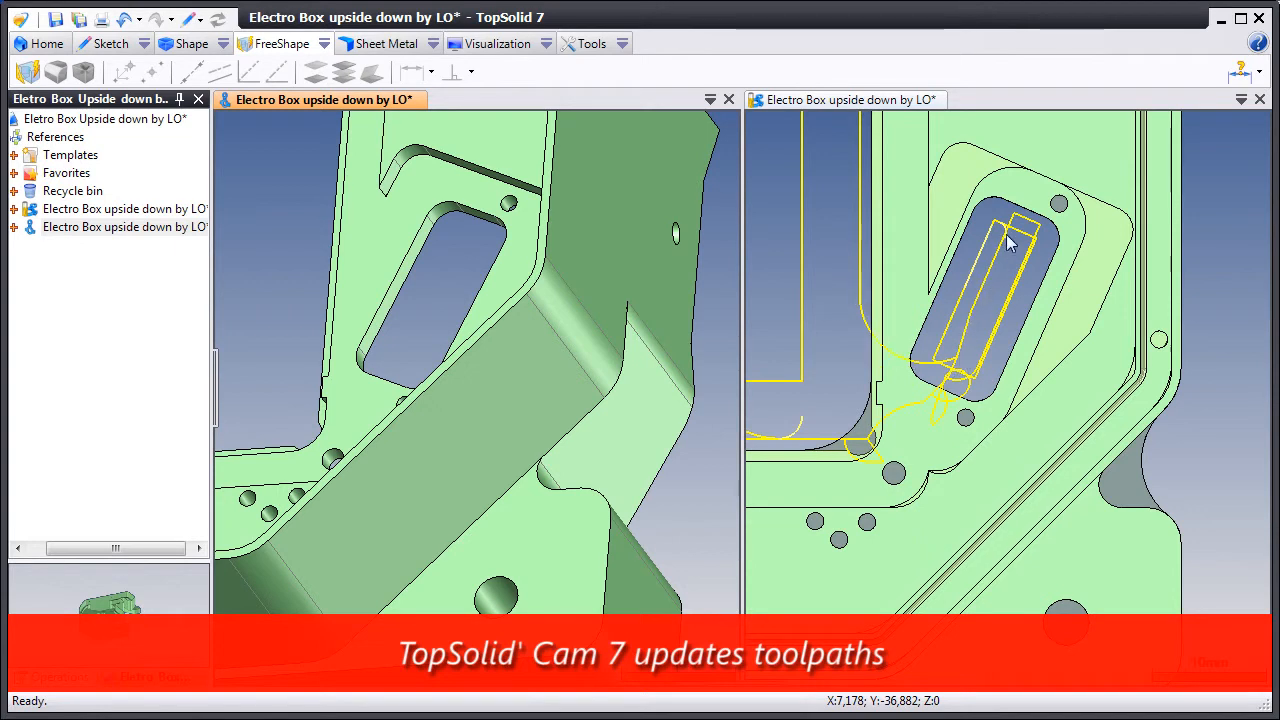
{"action": "left_click", "coordinate": [1003, 323]}
{"action": "left_click", "coordinate": [218, 20]}
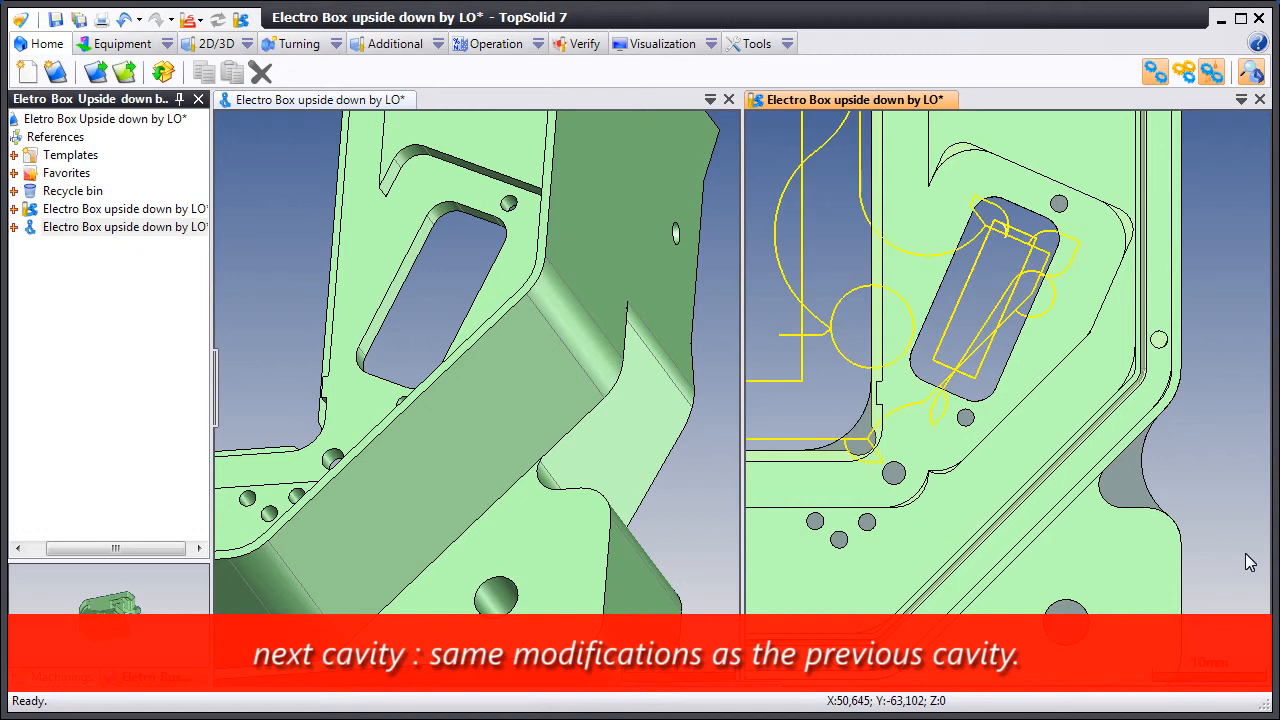
Step: Return to the part document and reopen the FreeShape 1 operation for editing
{"action": "left_click", "coordinate": [270, 193]}
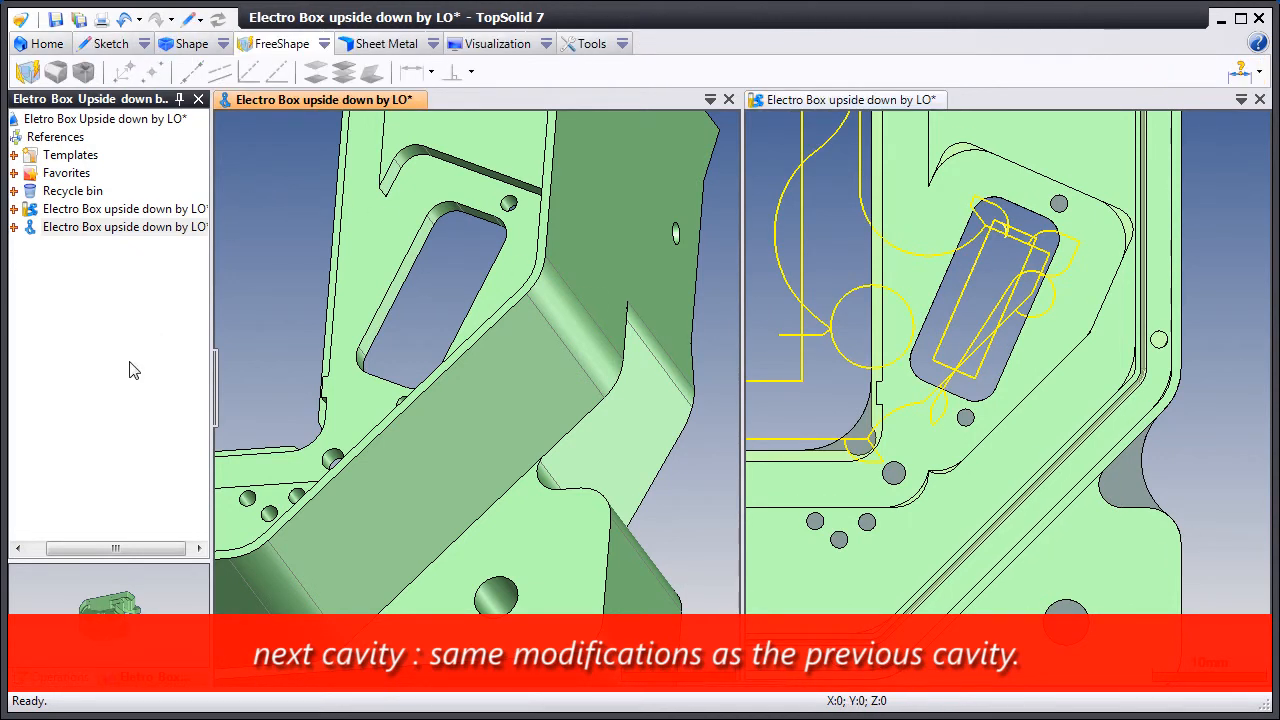
{"action": "left_click", "coordinate": [52, 678]}
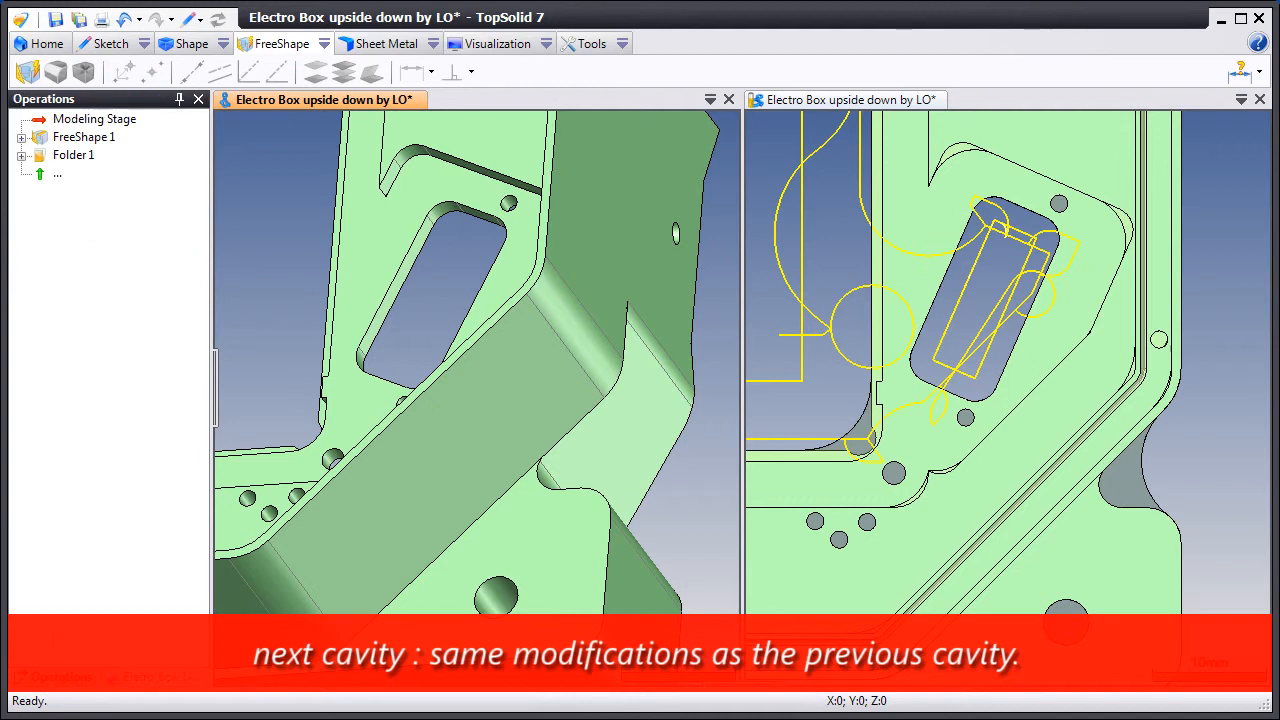
{"action": "right_click", "coordinate": [105, 135]}
{"action": "left_click", "coordinate": [120, 161]}
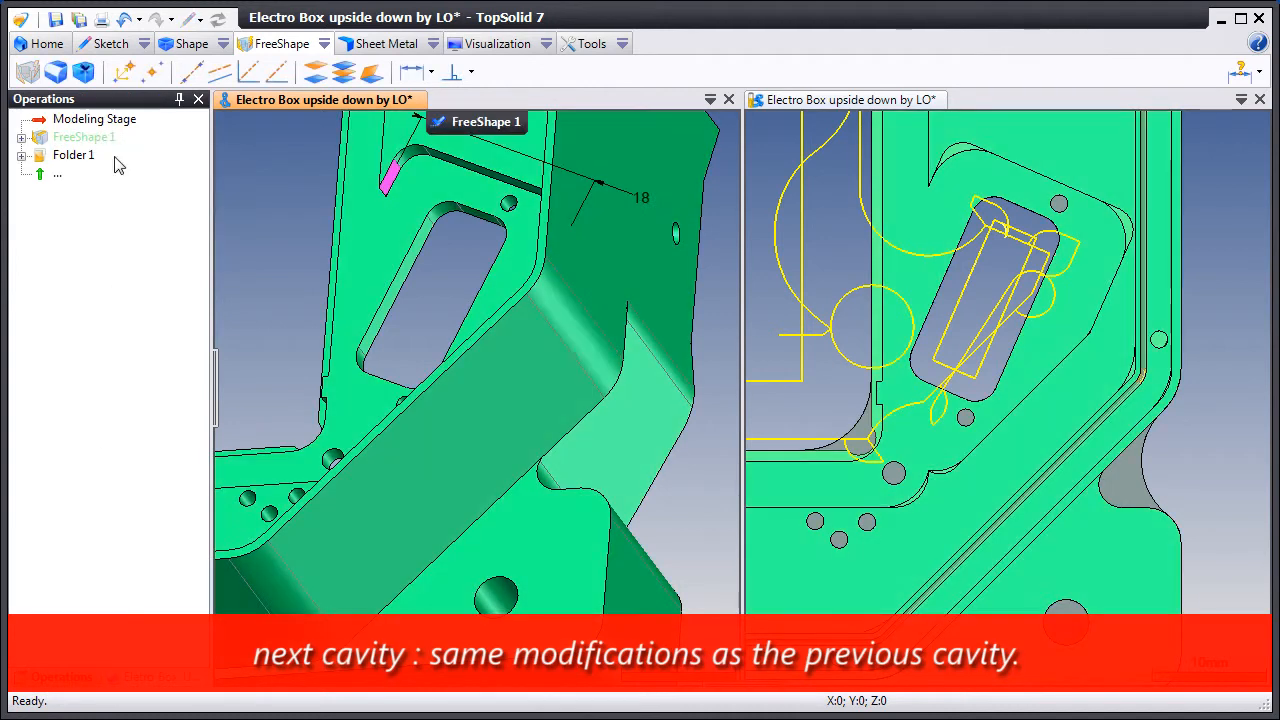
Step: Unfix the two opposite long side faces of the slanted inner through opening
{"action": "right_click", "coordinate": [402, 287]}
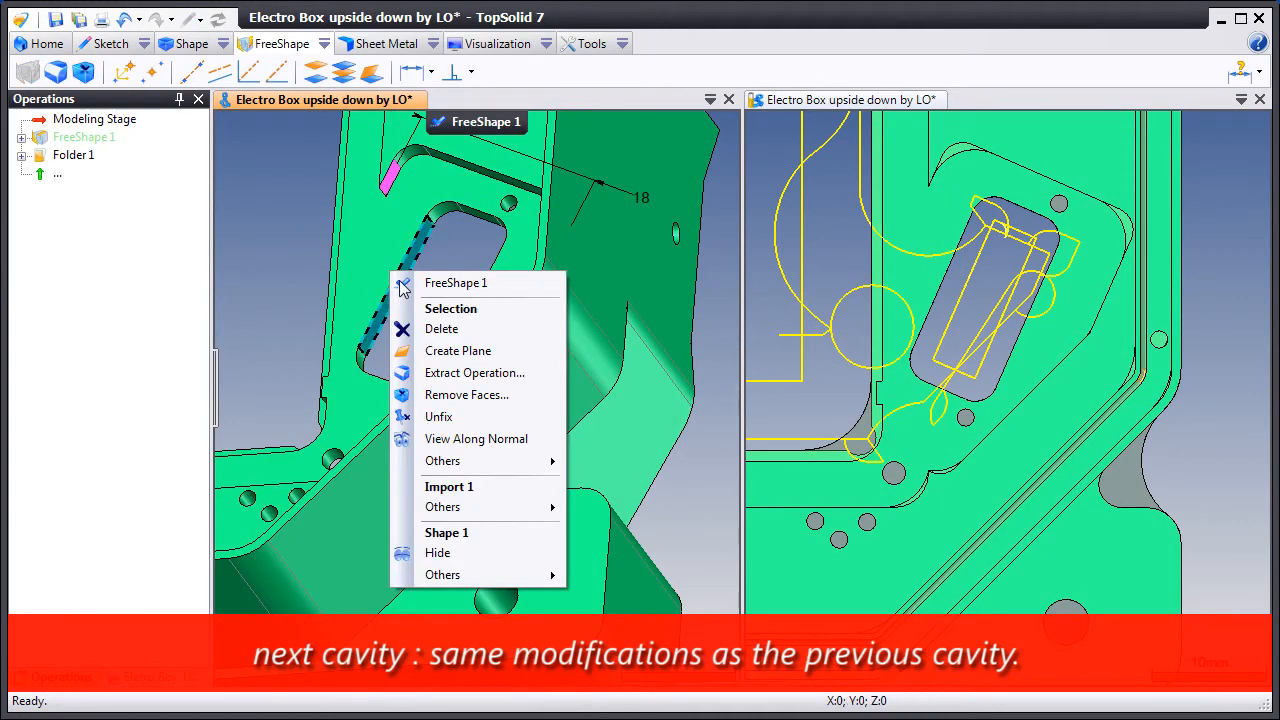
{"action": "left_click", "coordinate": [433, 418]}
{"action": "middle_click_drag", "start_coordinate": [437, 334], "coordinate": [537, 337]}
{"action": "right_click", "coordinate": [503, 343]}
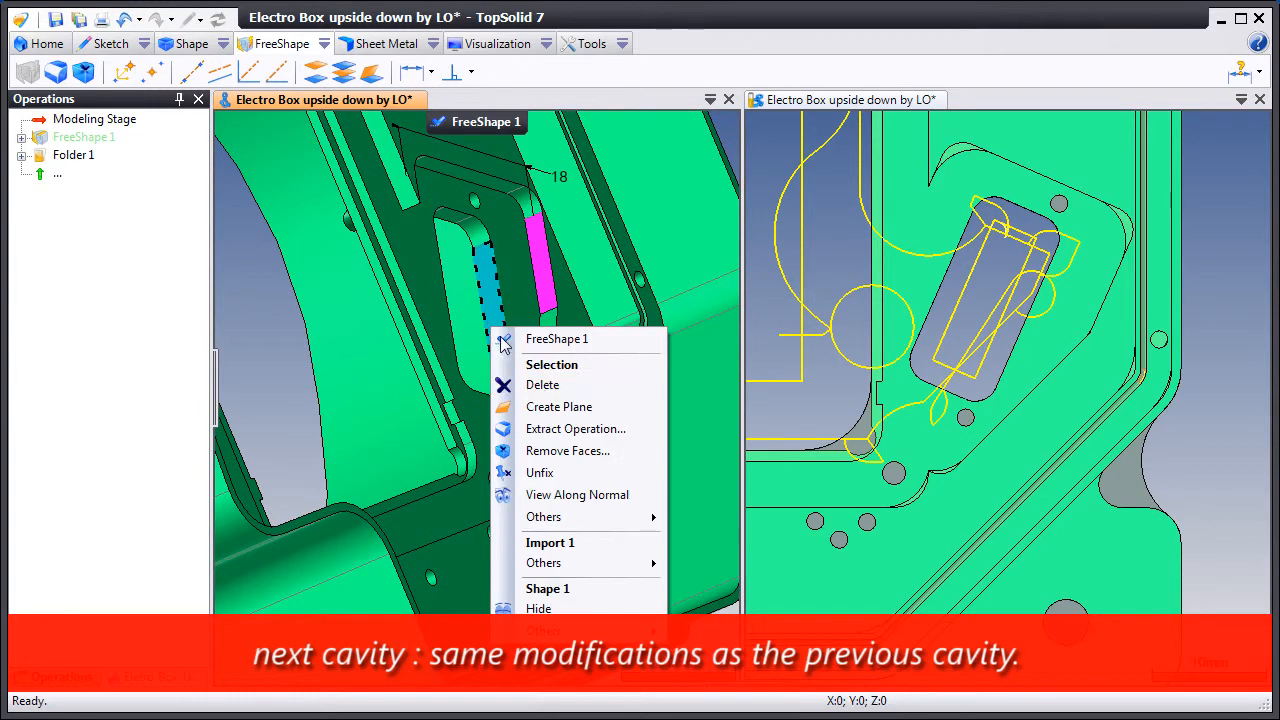
{"action": "left_click", "coordinate": [530, 473]}
Step: Place a width dimension between the two opposite long side faces of the slanted inner through opening
{"action": "left_click", "coordinate": [410, 74]}
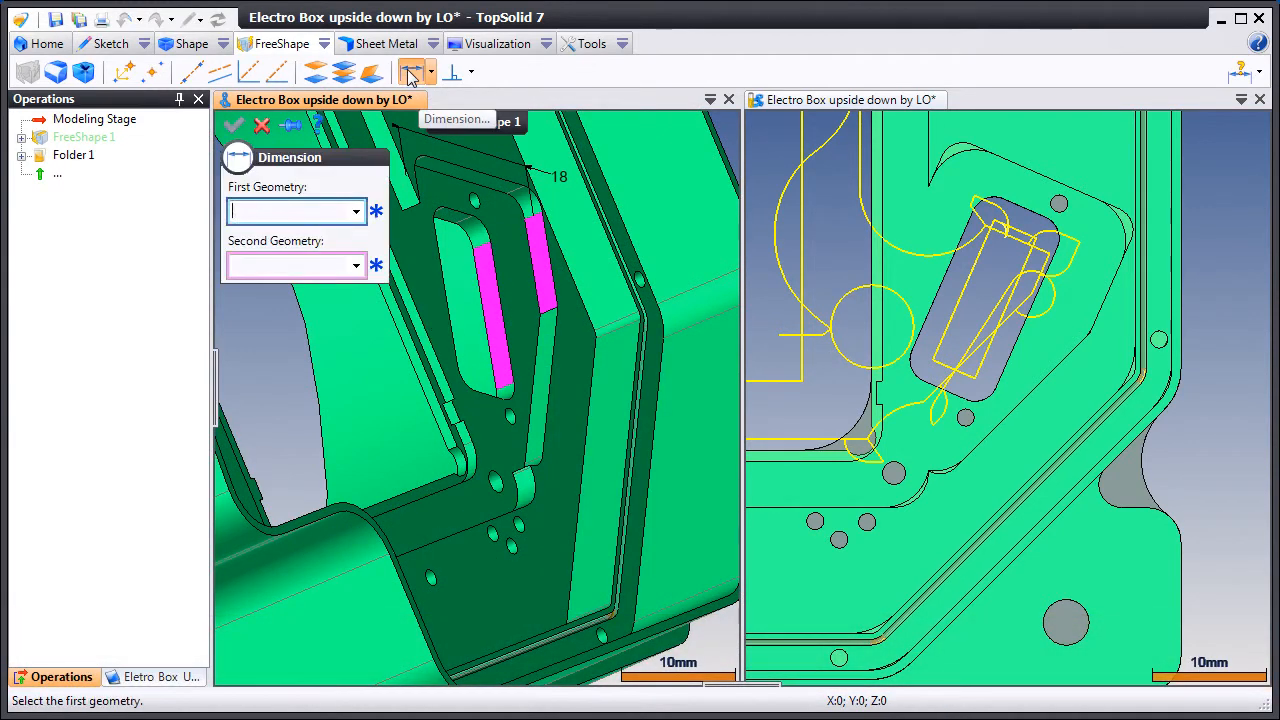
{"action": "left_click", "coordinate": [497, 315]}
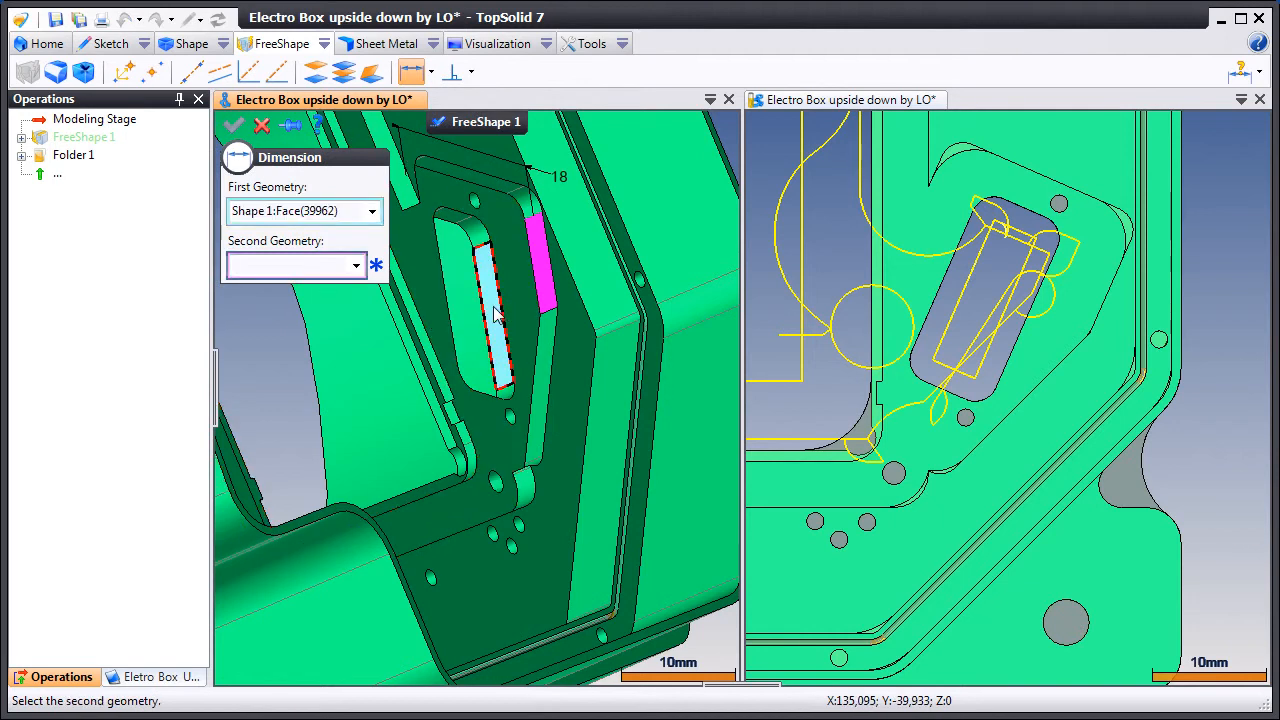
{"action": "middle_click_drag", "start_coordinate": [497, 315], "coordinate": [391, 307]}
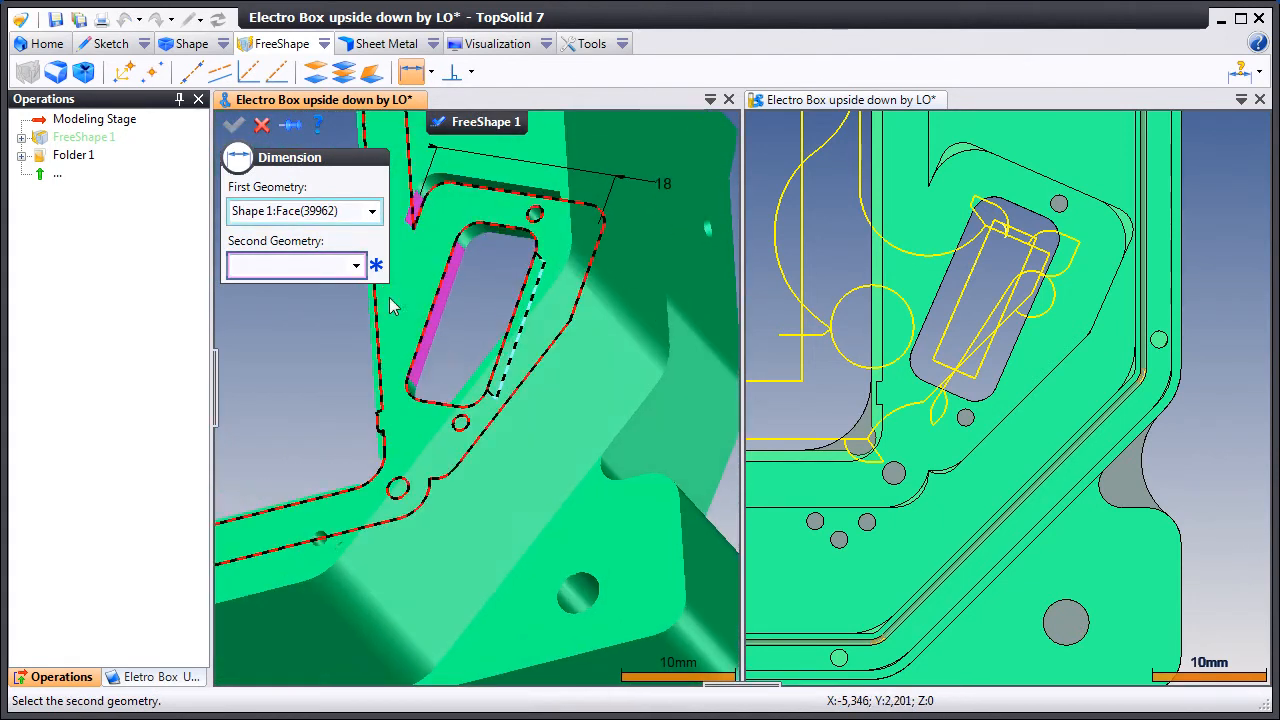
{"action": "left_click", "coordinate": [444, 310]}
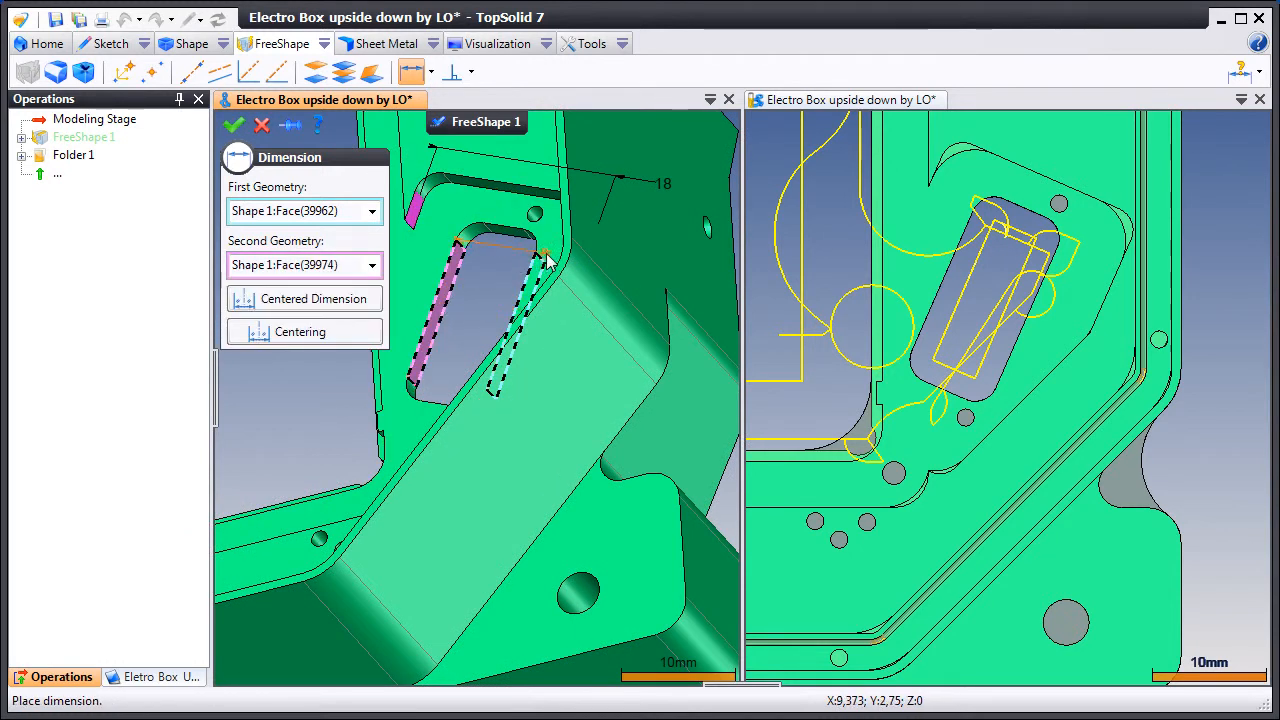
{"action": "left_click", "coordinate": [642, 235]}
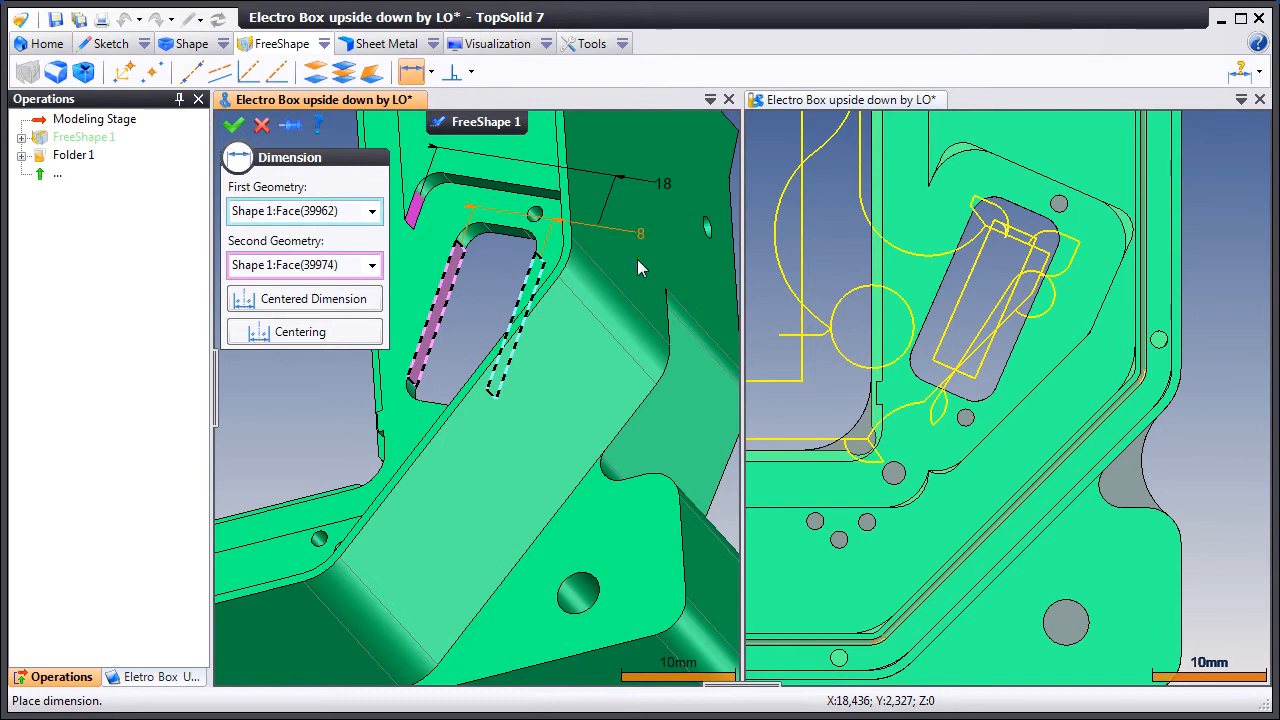
Step: Set the slanted opening's width dimension to 6 mm and update the toolpaths in the machining document
{"action": "left_click", "coordinate": [642, 234]}
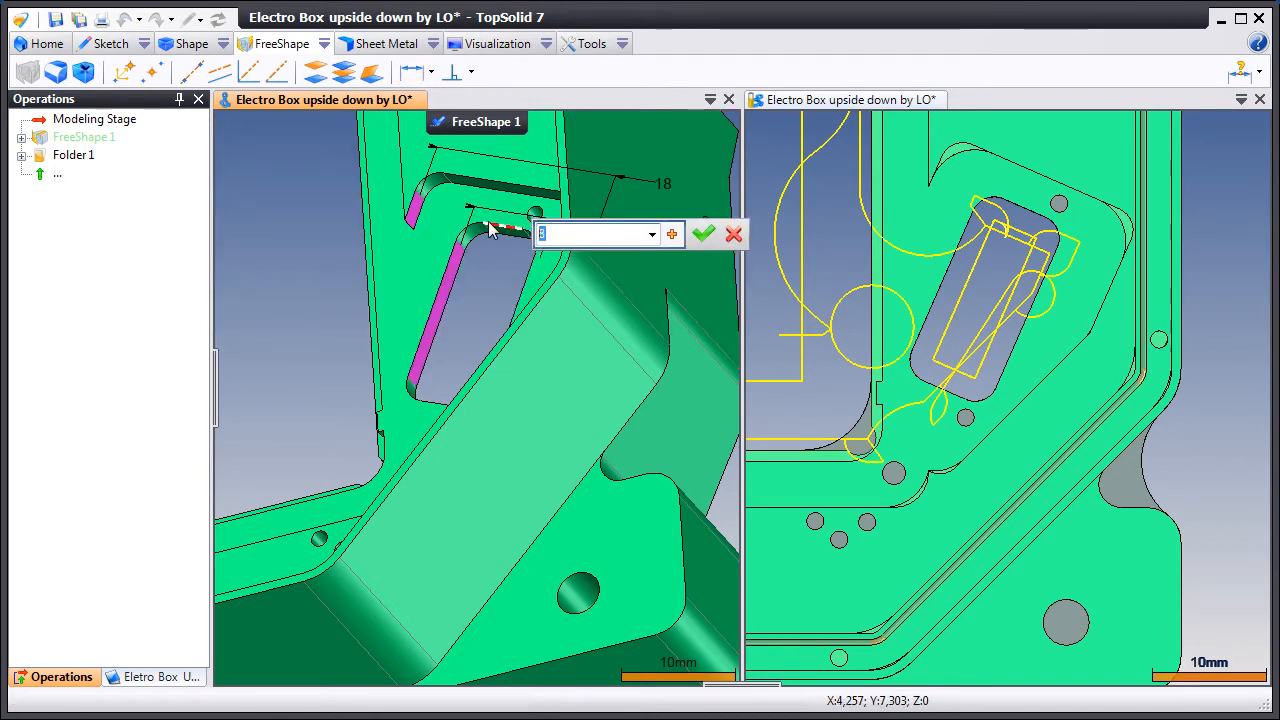
{"action": "type", "text": "6"}
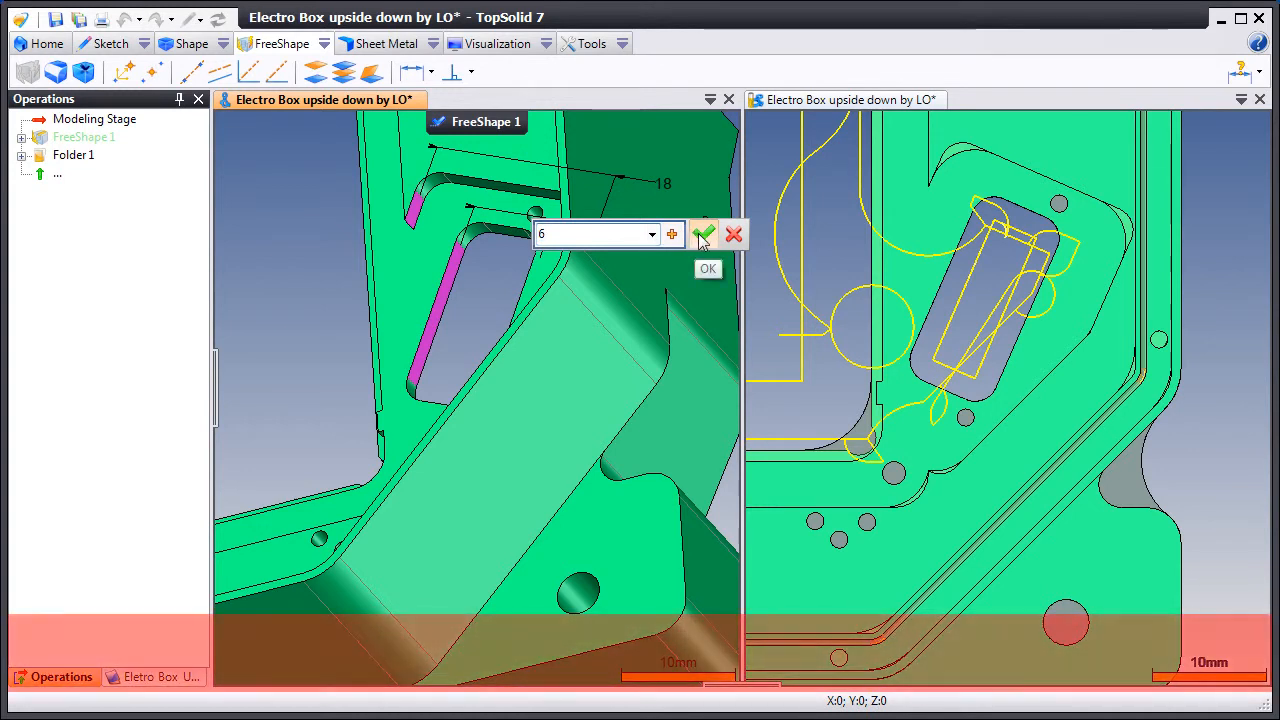
{"action": "left_click", "coordinate": [703, 236]}
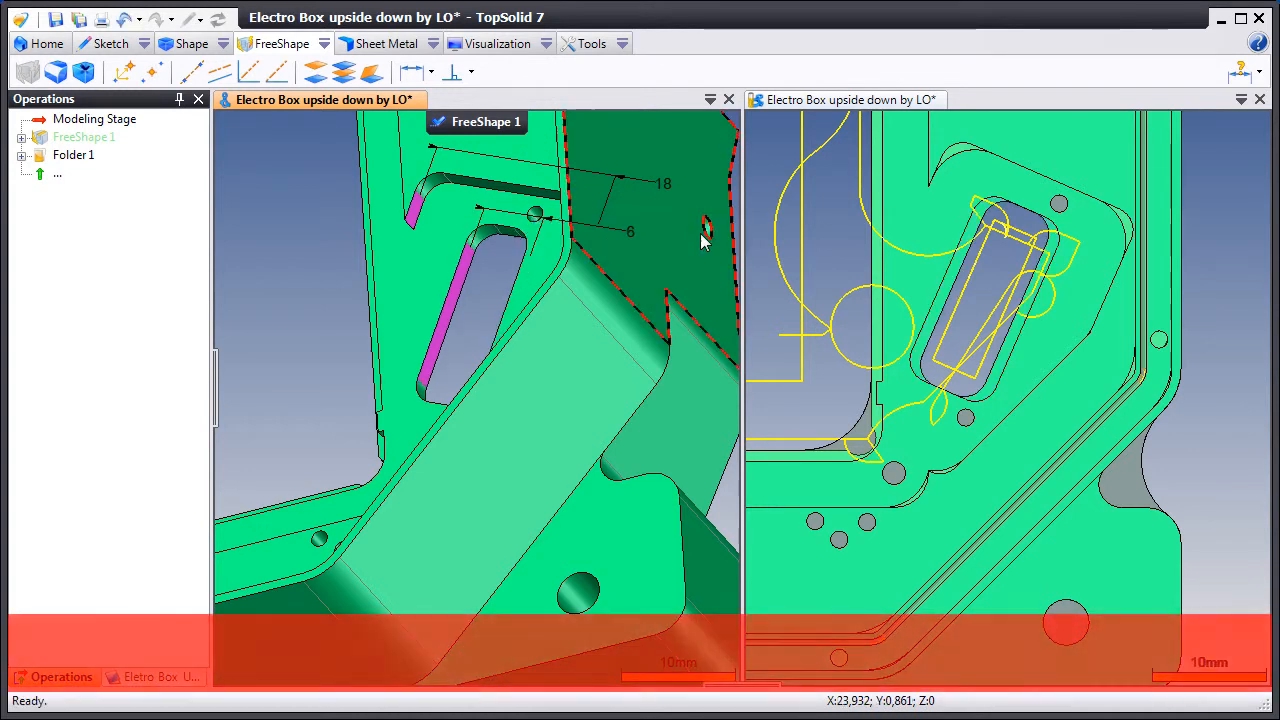
{"action": "left_click", "coordinate": [803, 403]}
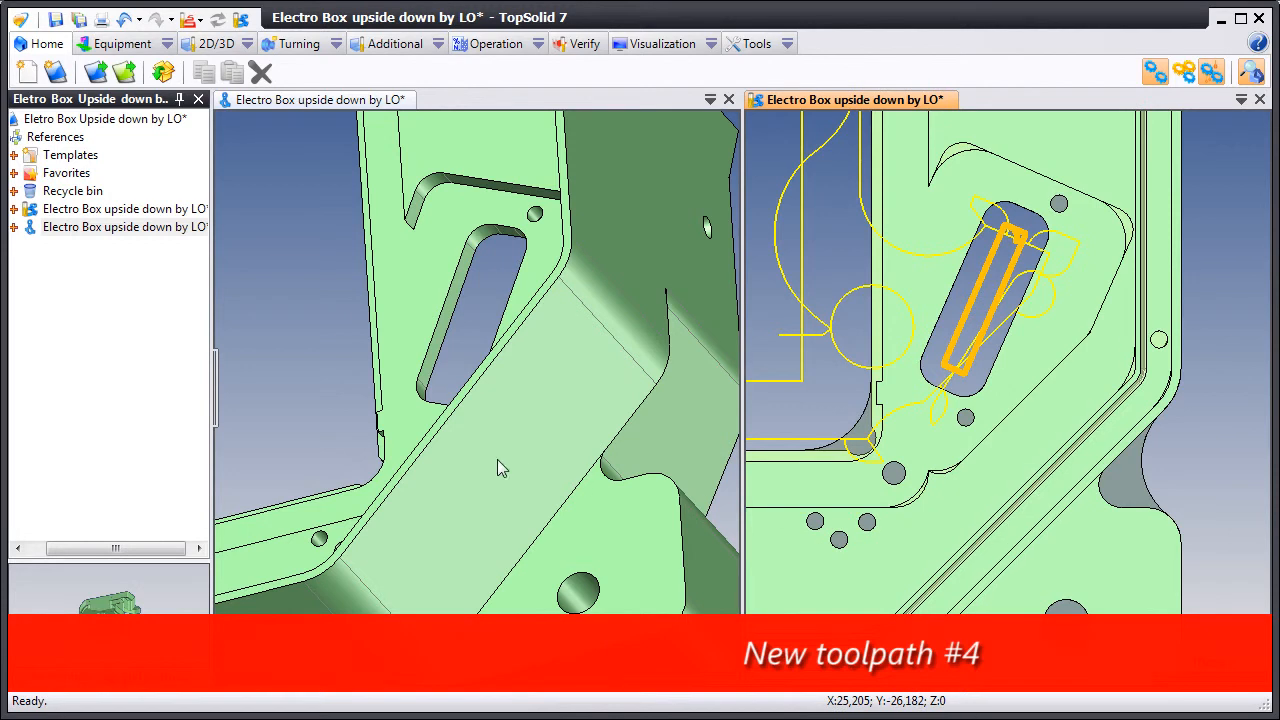
Step: Return to the part document and reopen FreeShape 1 to edit the slanted opening's width
{"action": "left_click", "coordinate": [276, 260]}
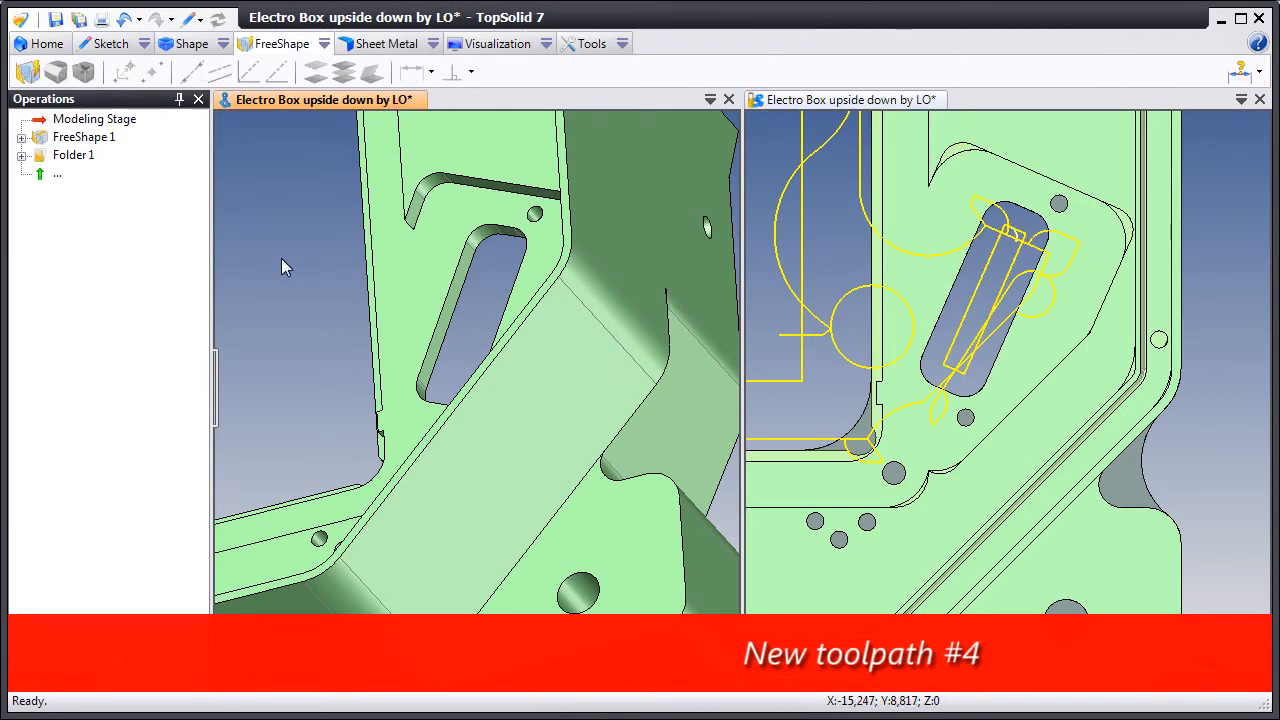
{"action": "right_click", "coordinate": [82, 124]}
{"action": "right_click", "coordinate": [68, 143]}
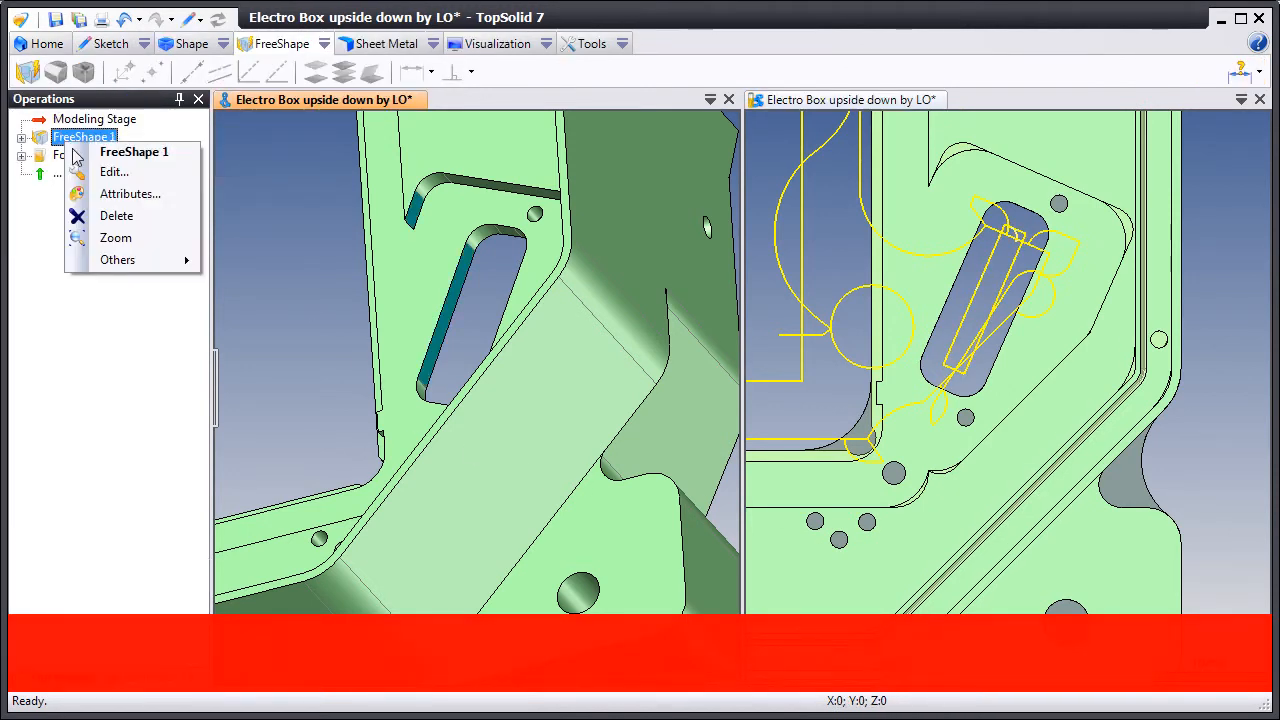
{"action": "left_click", "coordinate": [78, 171]}
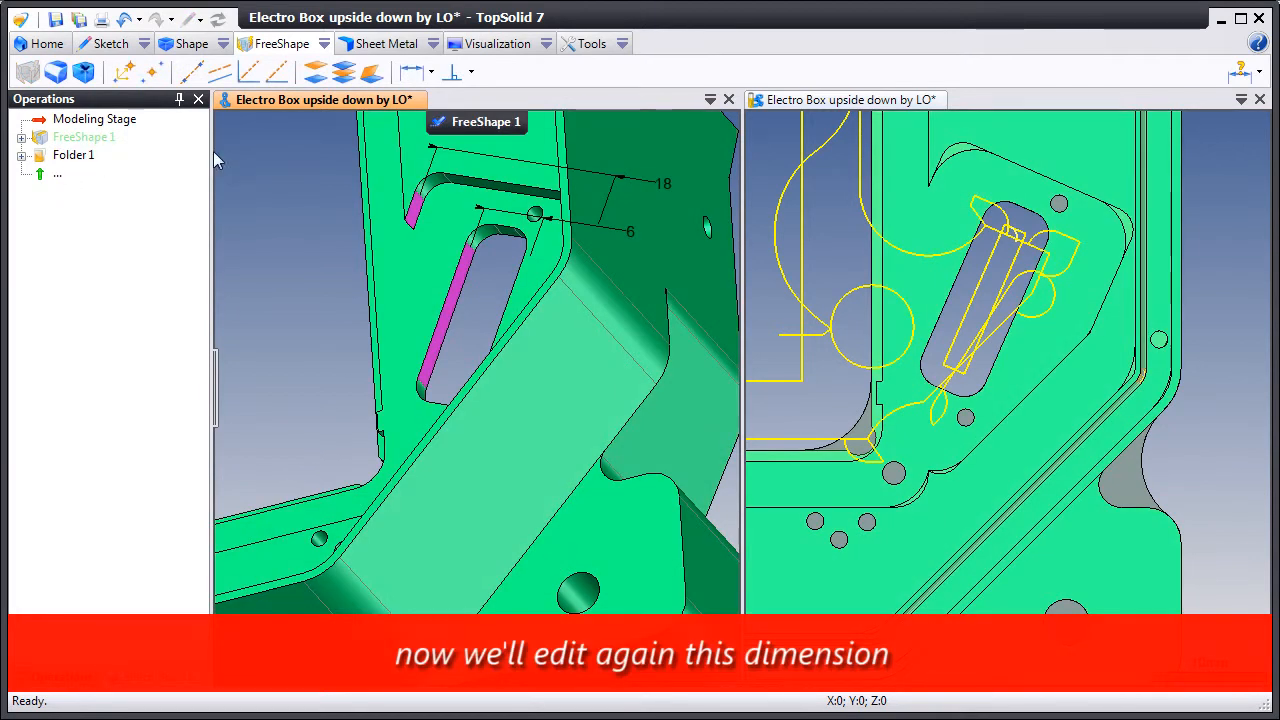
Step: Add tolerances of -0.1 and +0.05 to the slanted opening's 6 mm width dimension
{"action": "left_click", "coordinate": [621, 234]}
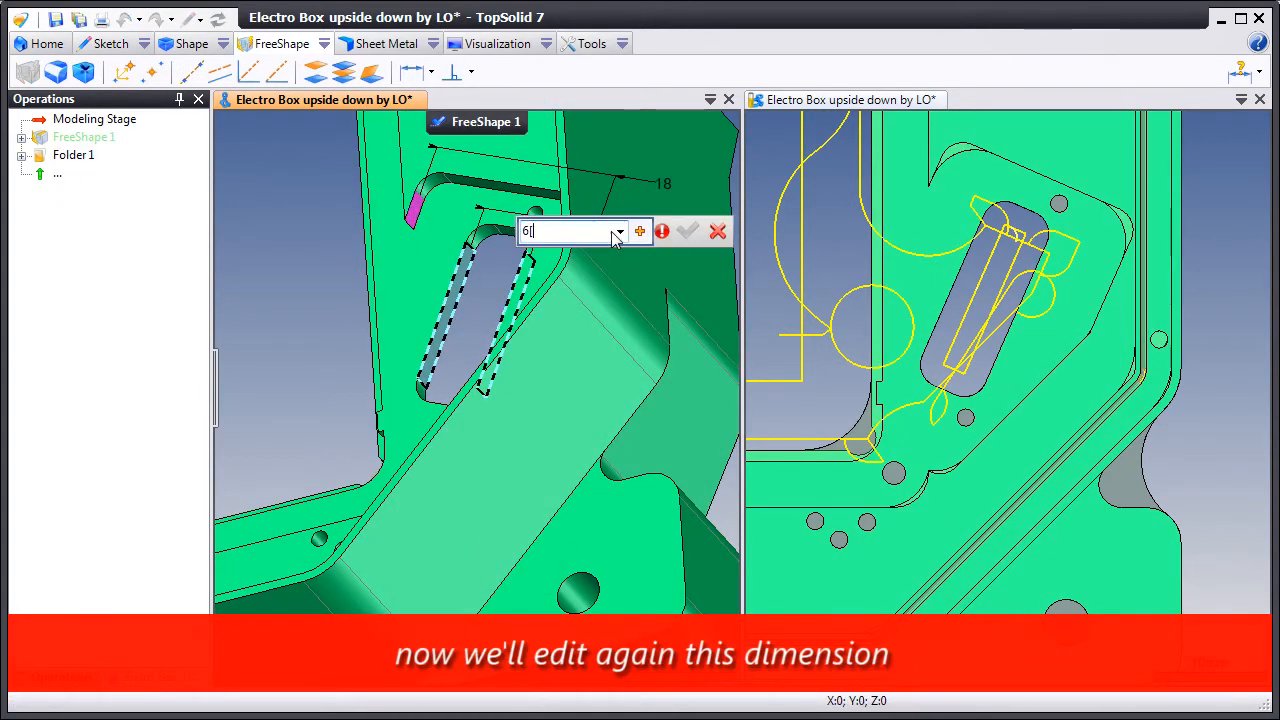
{"action": "type", "text": "[-0,1;+0,0"}
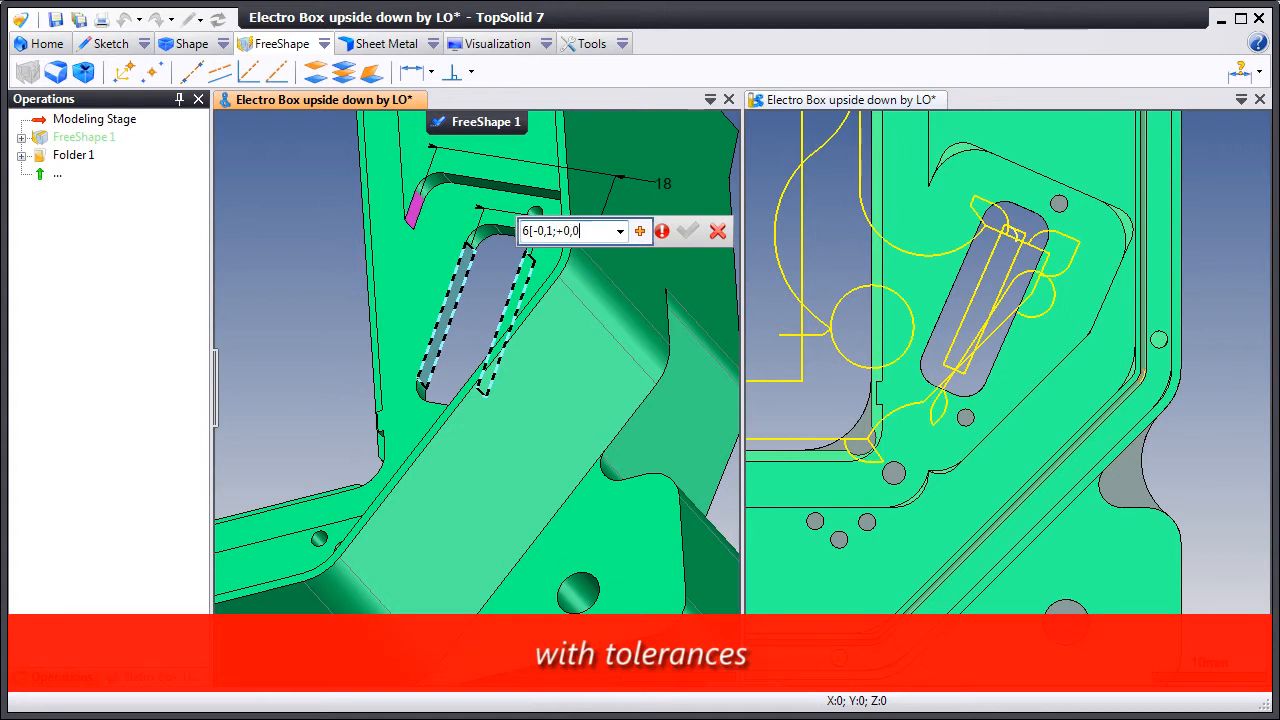
{"action": "type", "text": "5]"}
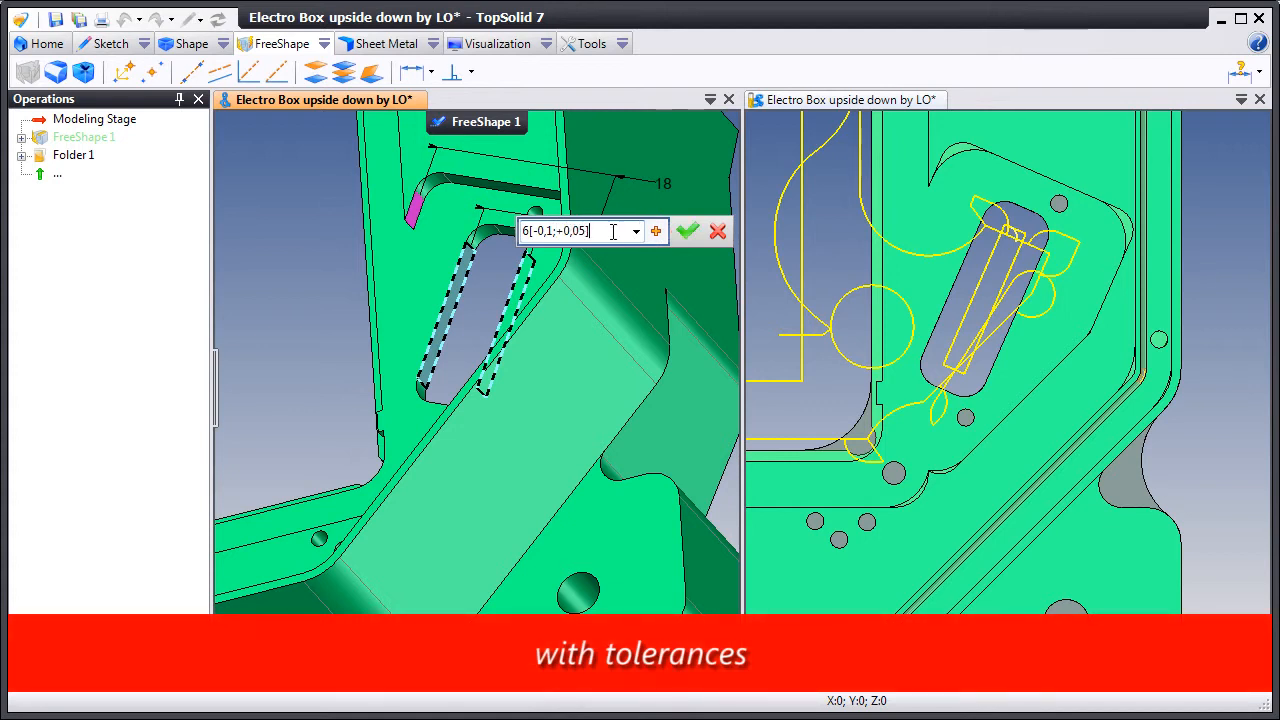
{"action": "left_click", "coordinate": [687, 231]}
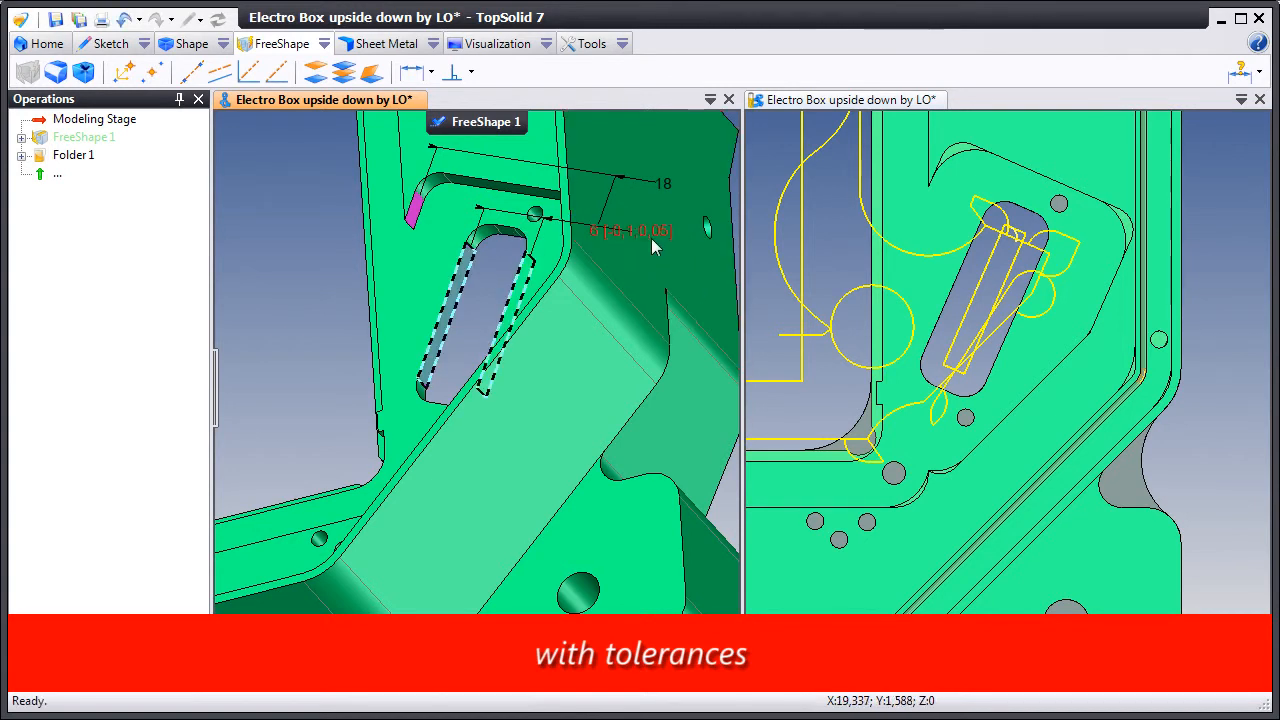
Step: Set the nominal width of the slanted opening to 4 mm, keeping its tolerances
{"action": "double_click", "coordinate": [652, 237]}
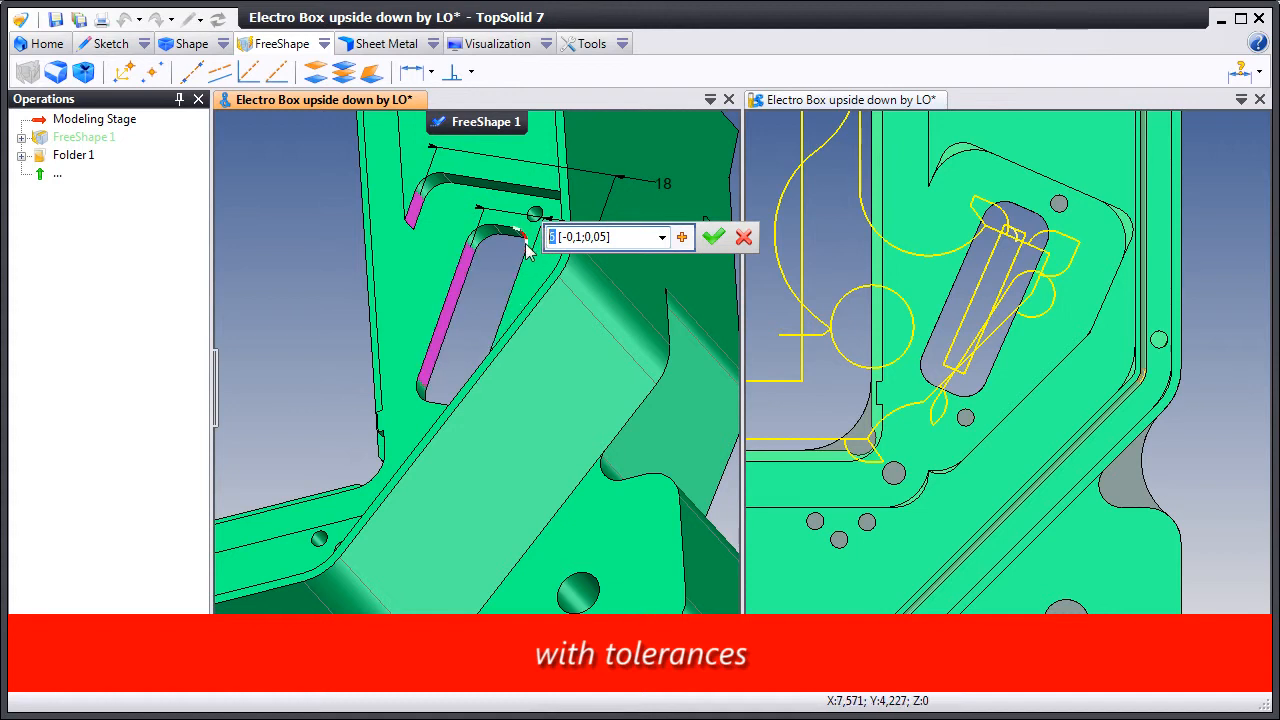
{"action": "type", "text": "4"}
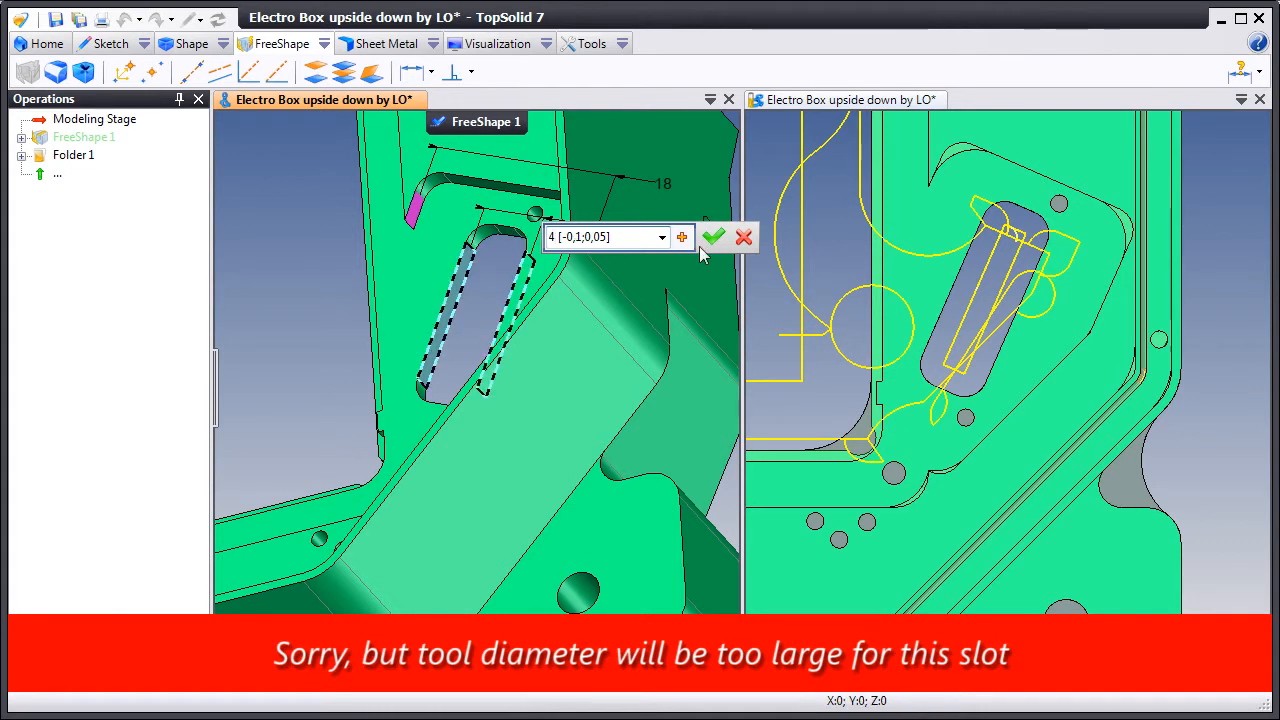
{"action": "left_click", "coordinate": [713, 237]}
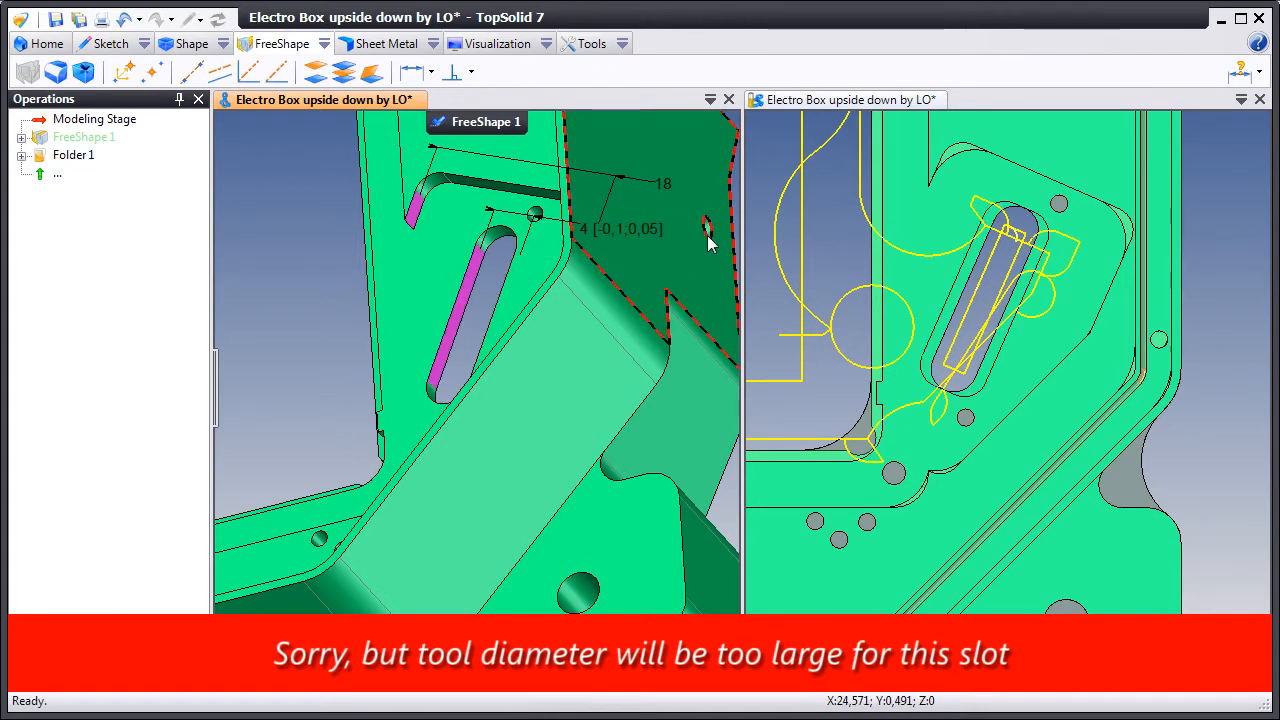
Step: Switch to the machining document, rebuild its toolpaths for the narrowed slot, and dismiss the resulting dialog
{"action": "left_click", "coordinate": [816, 401]}
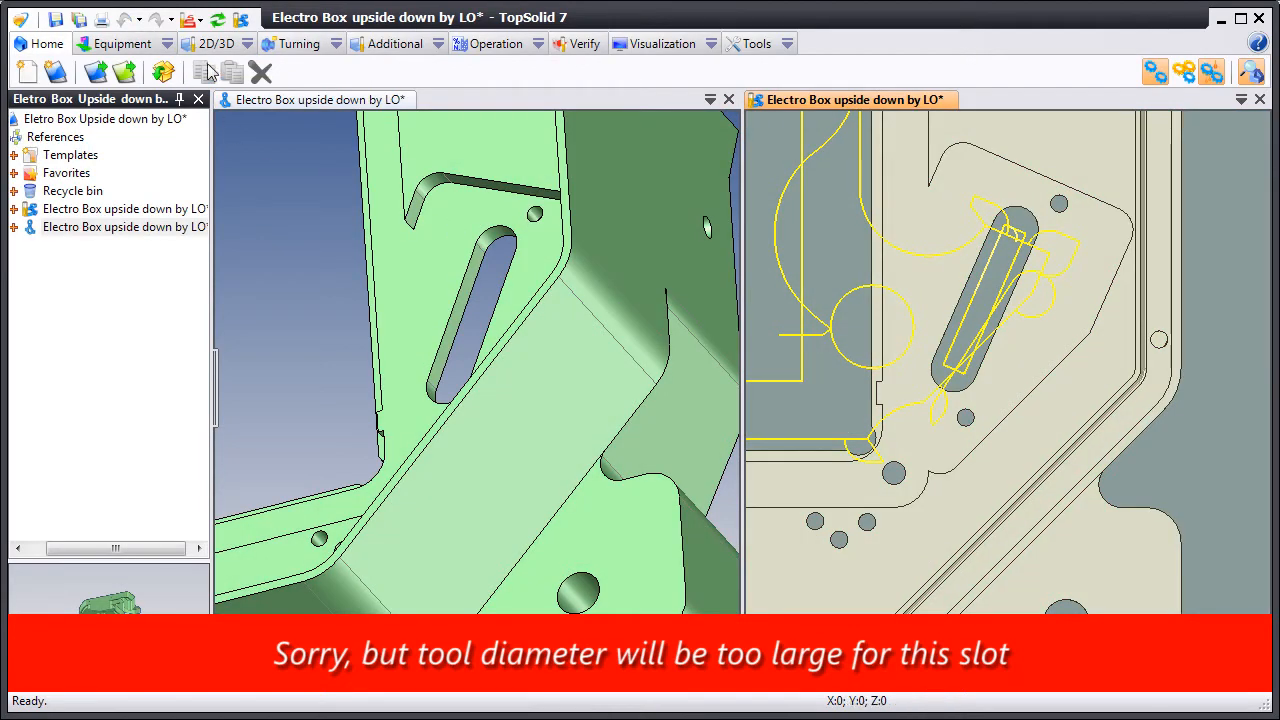
{"action": "left_click", "coordinate": [217, 20]}
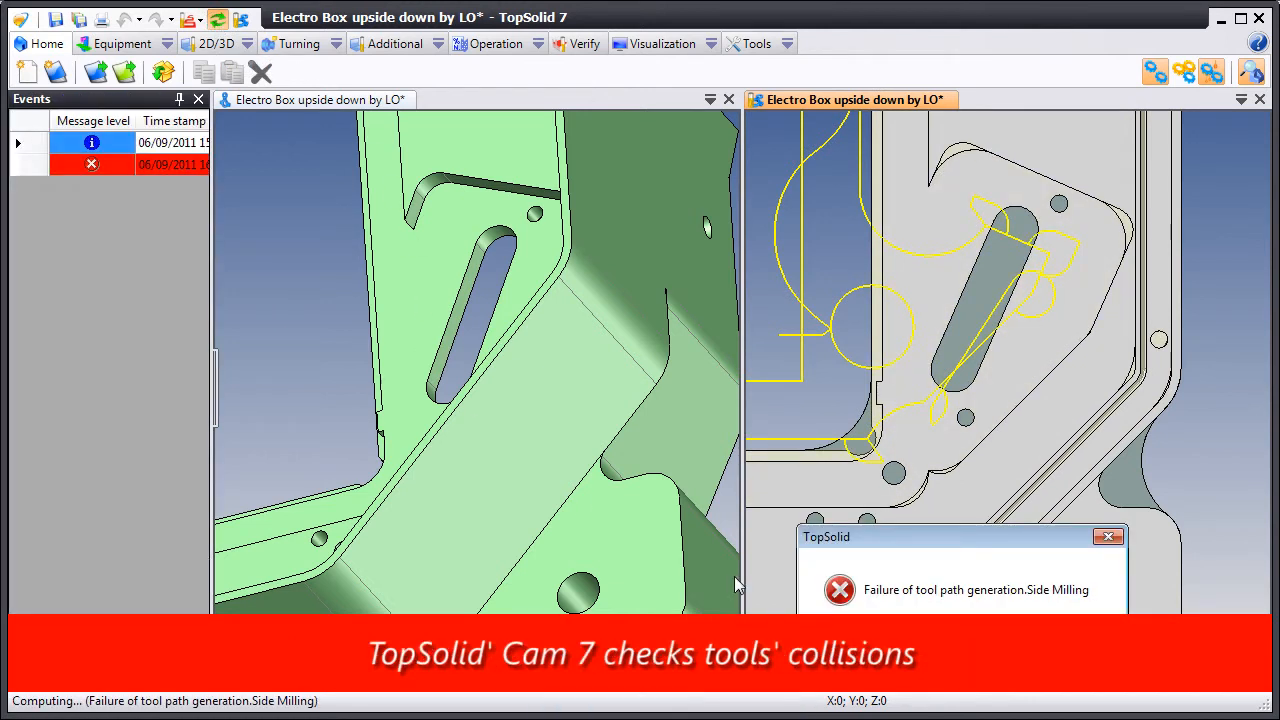
{"action": "left_click", "coordinate": [1060, 654]}
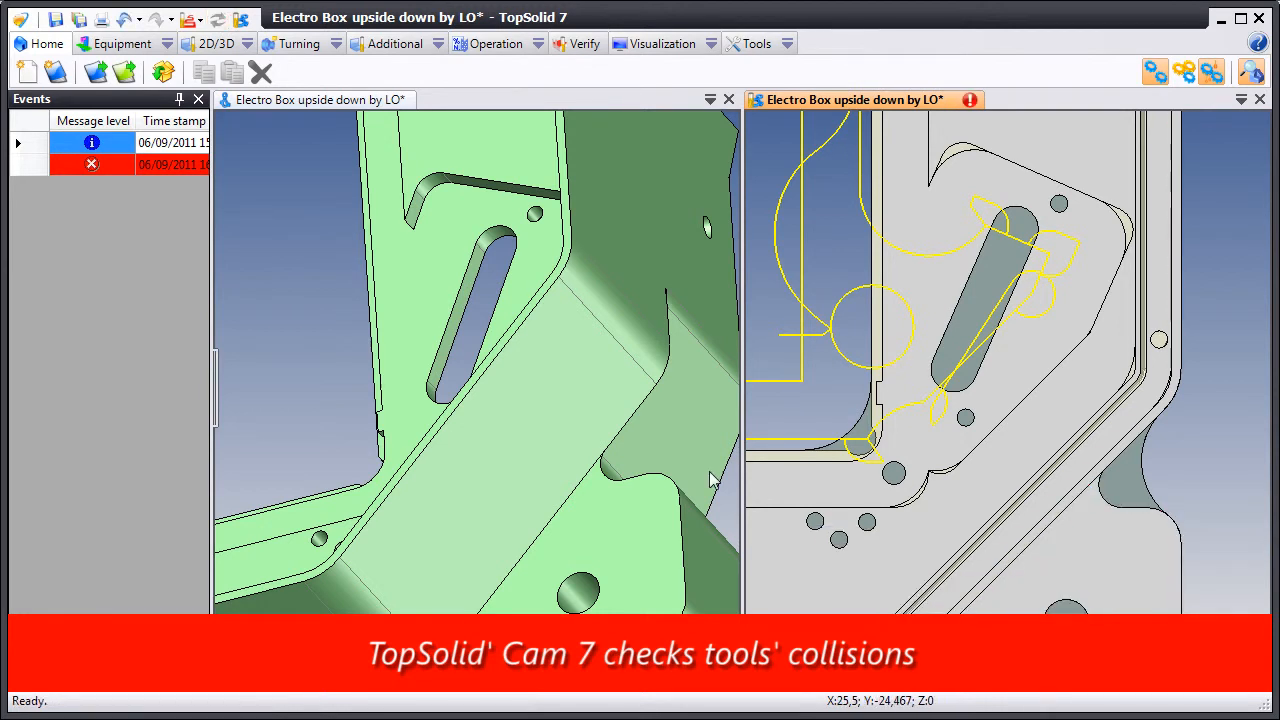
Step: Enlarge the event log to examine its error entry, close the log, and dock the project tree beside the views again
{"action": "left_click", "coordinate": [153, 166]}
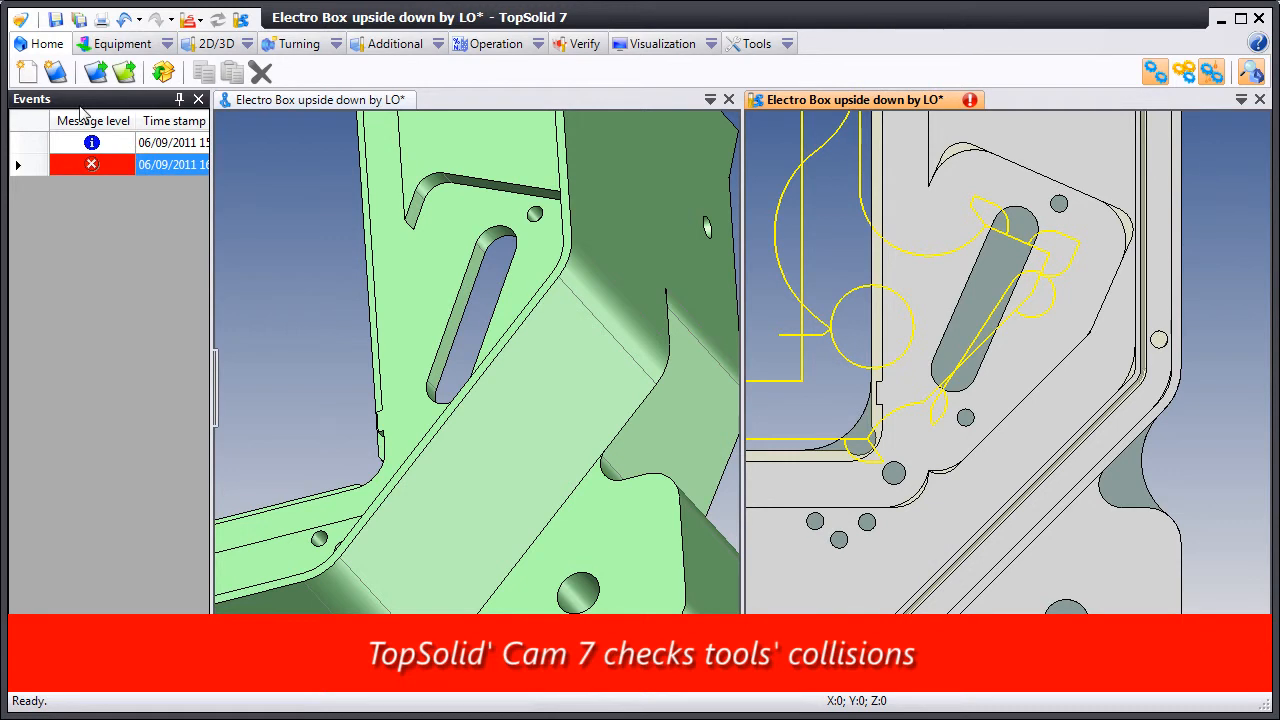
{"action": "left_click_drag", "start_coordinate": [80, 104], "coordinate": [390, 288]}
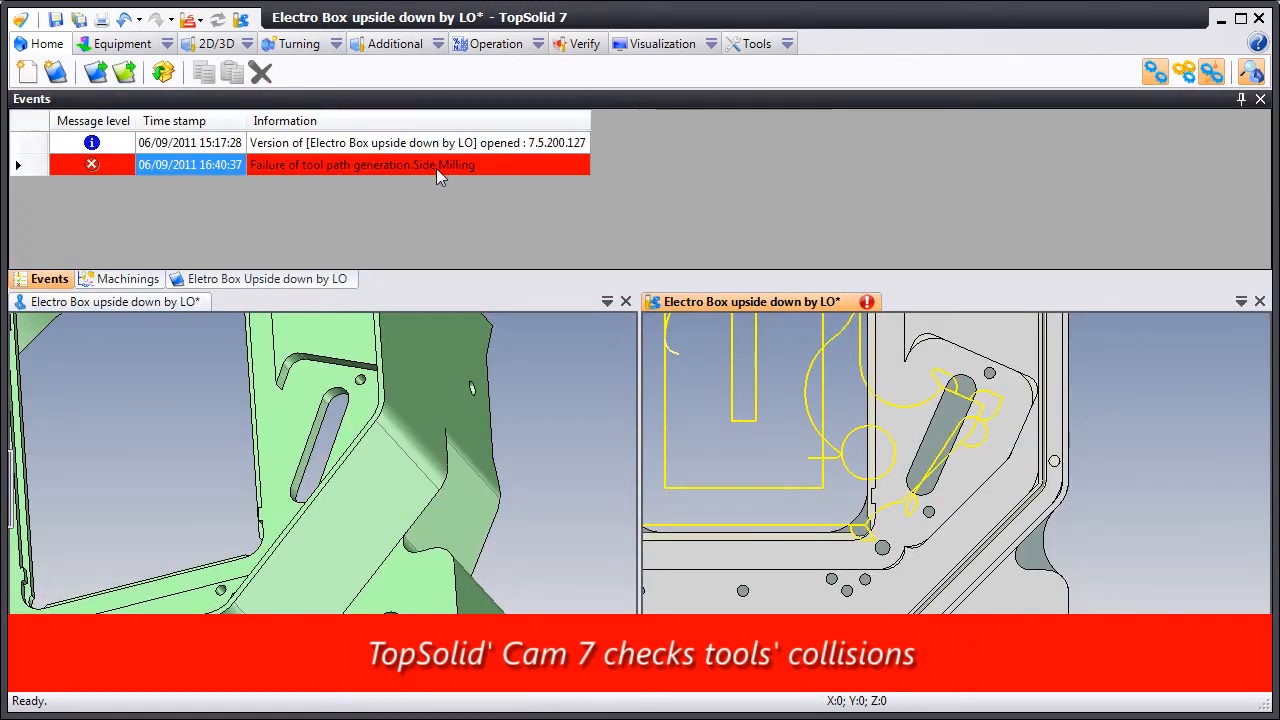
{"action": "left_click", "coordinate": [1260, 99]}
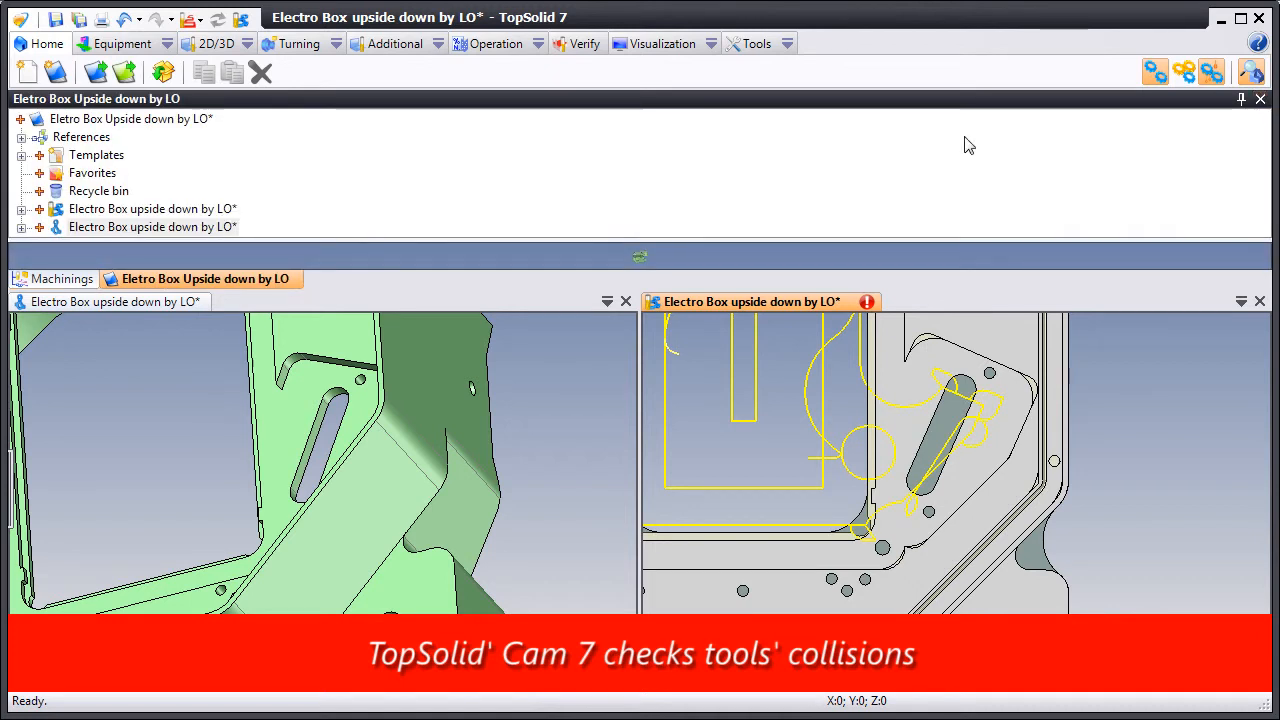
{"action": "left_click_drag", "start_coordinate": [609, 99], "coordinate": [57, 428]}
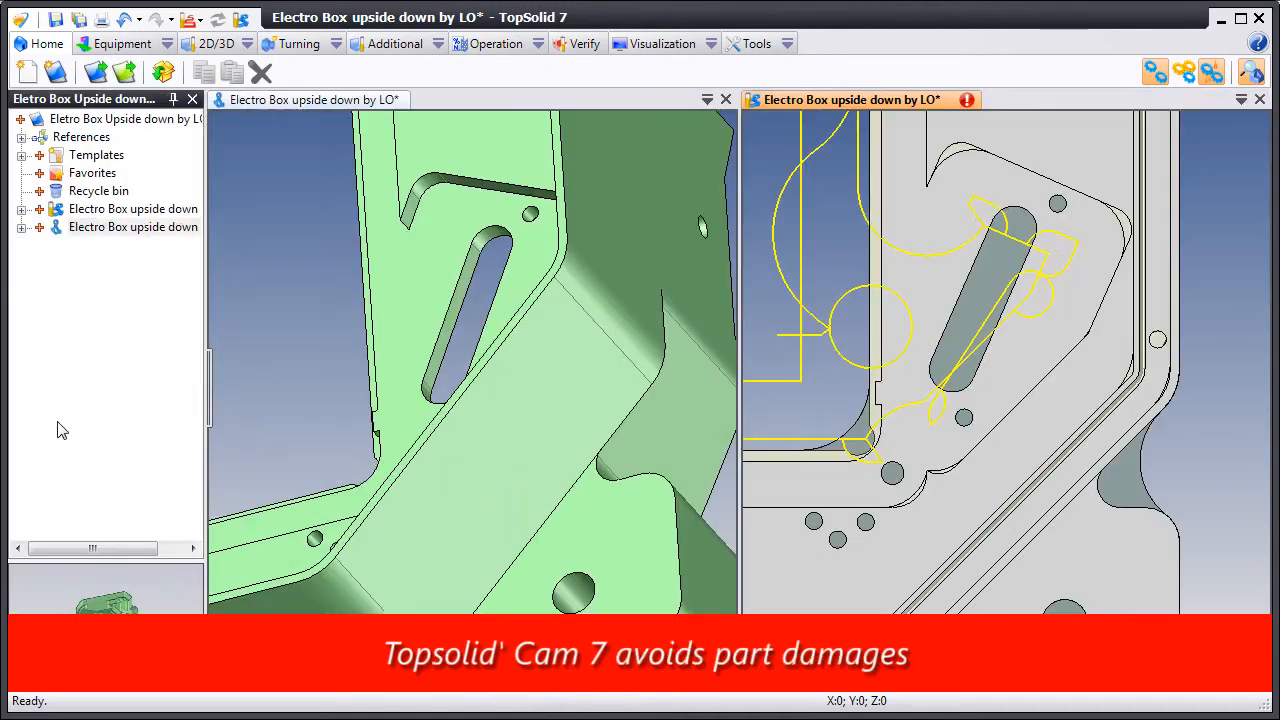
Step: Open the flagged side milling operation to inspect its settings and cancel without changes
{"action": "left_click", "coordinate": [967, 104]}
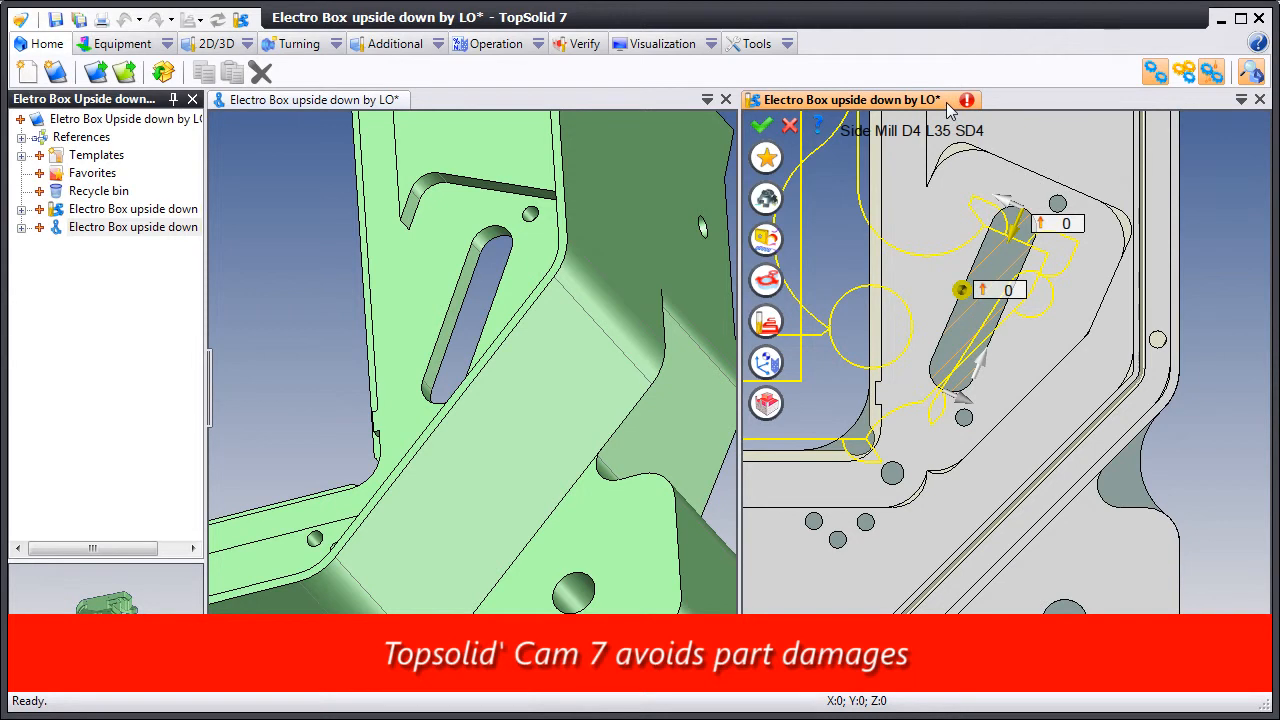
{"action": "left_click", "coordinate": [790, 126]}
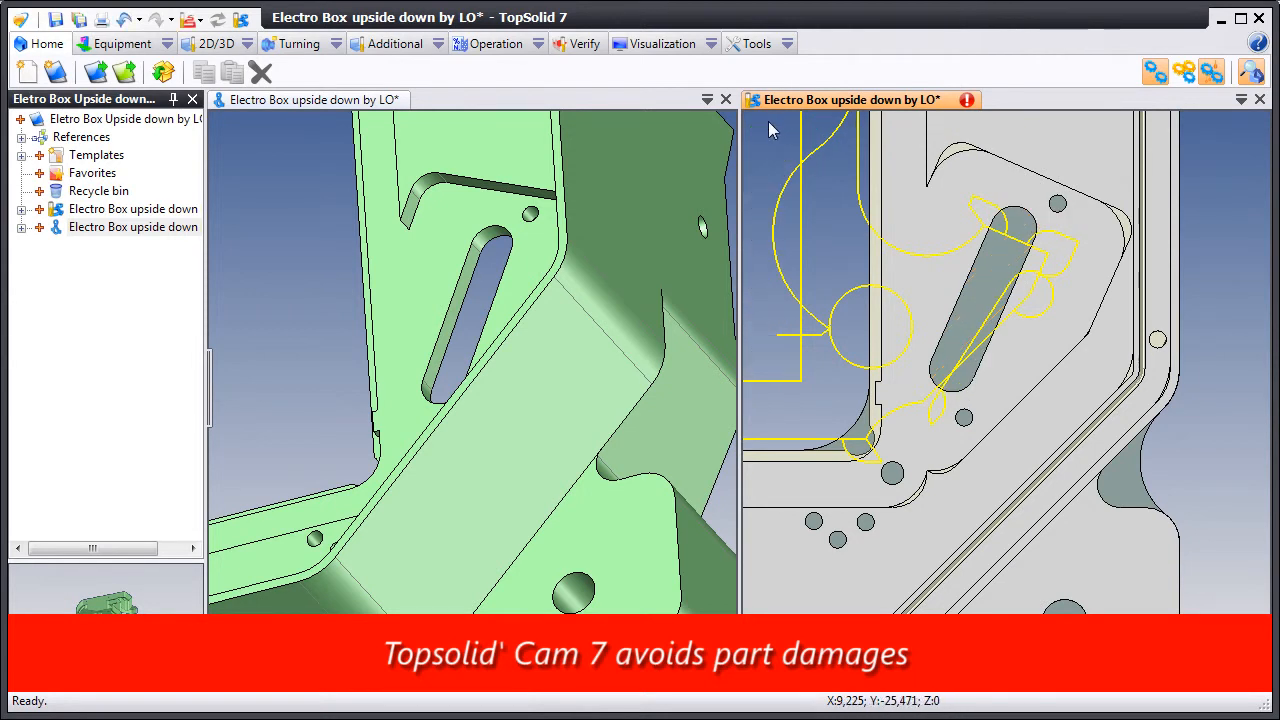
Step: Go back to the part document and open the FreeShape 1 operation for editing again
{"action": "left_click", "coordinate": [650, 174]}
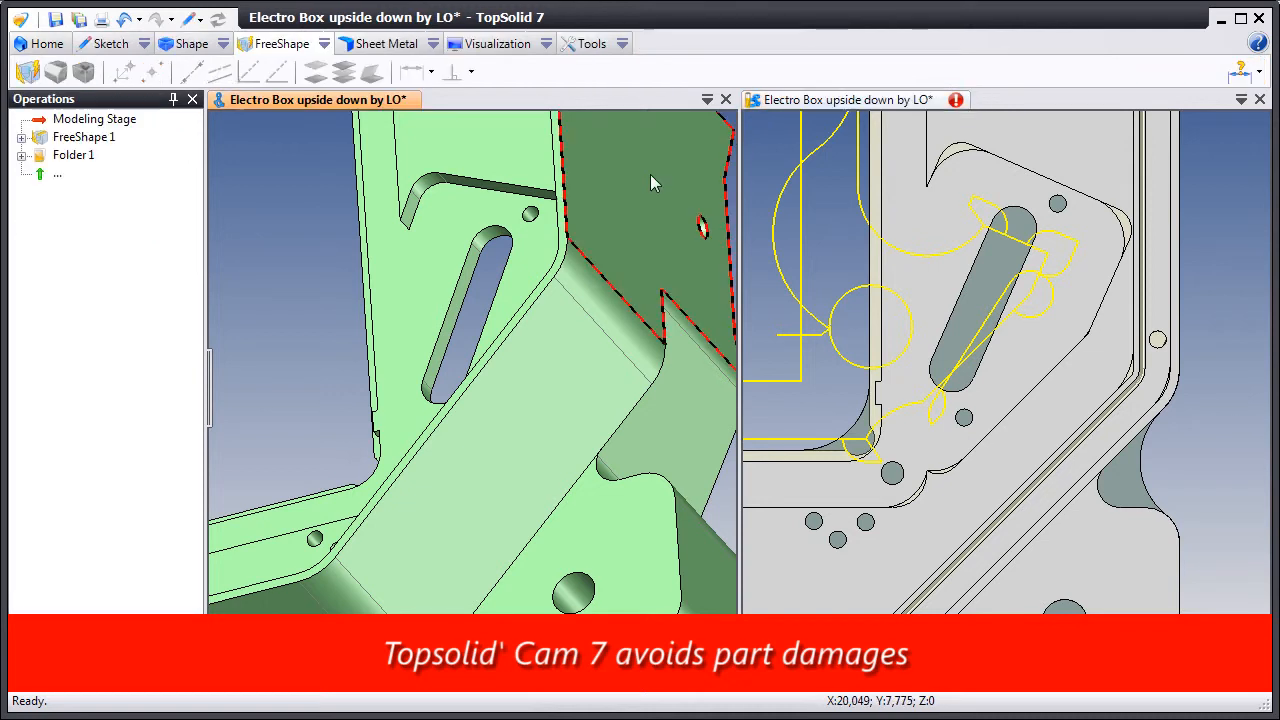
{"action": "right_click", "coordinate": [62, 138]}
{"action": "left_click", "coordinate": [85, 163]}
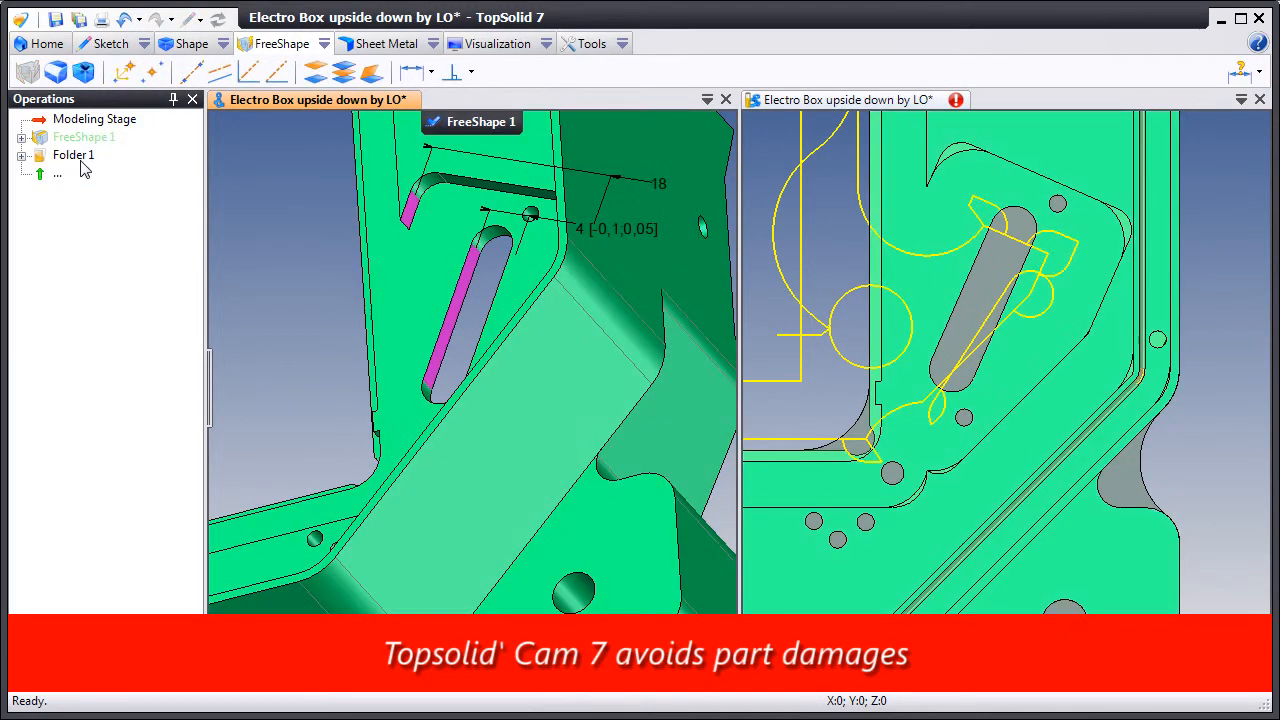
Step: Replace the tolerance on the slanted slot's width dimension with the H7 hole tolerance
{"action": "double_click", "coordinate": [633, 229]}
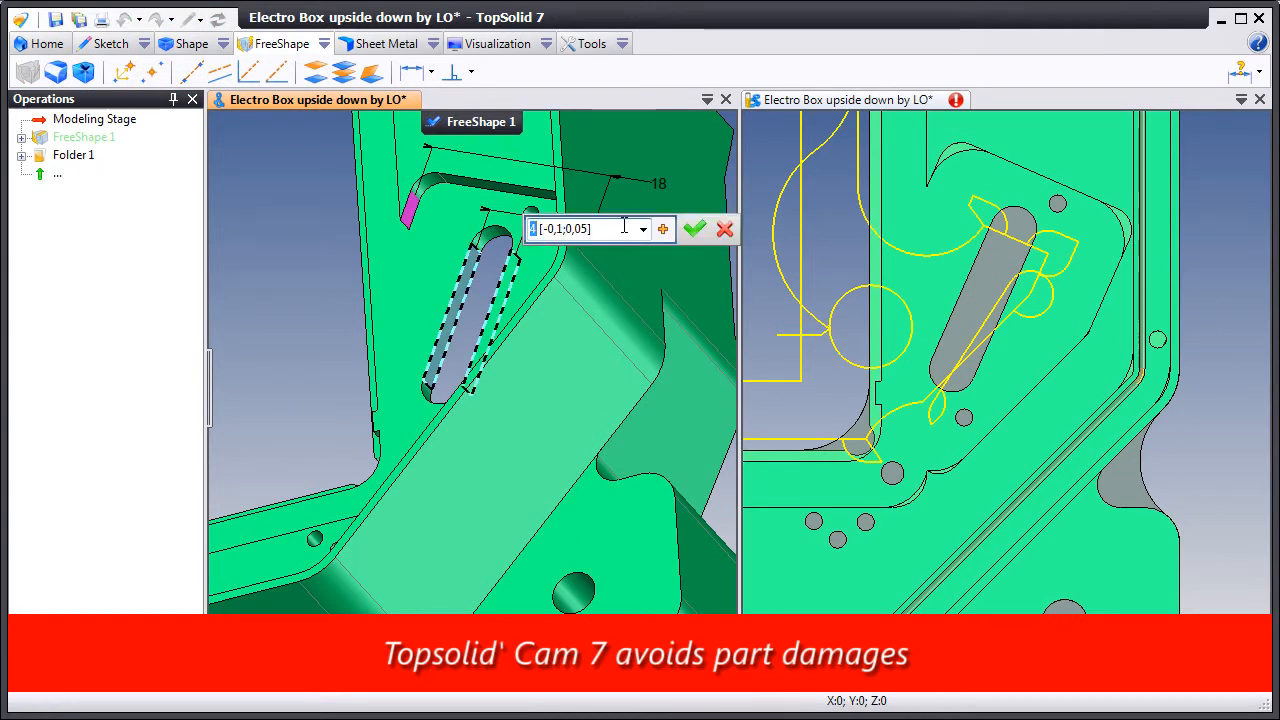
{"action": "left_click", "coordinate": [662, 229]}
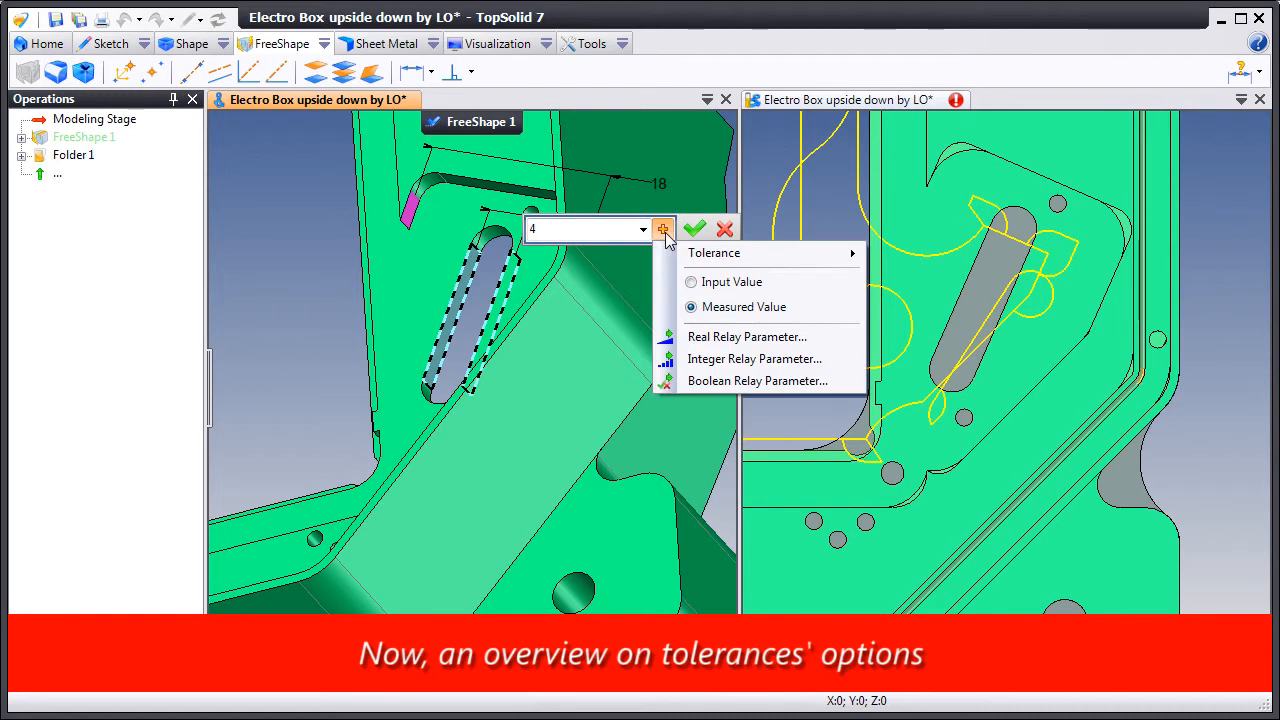
{"action": "mouse_move", "coordinate": [705, 258]}
{"action": "mouse_move", "coordinate": [912, 285]}
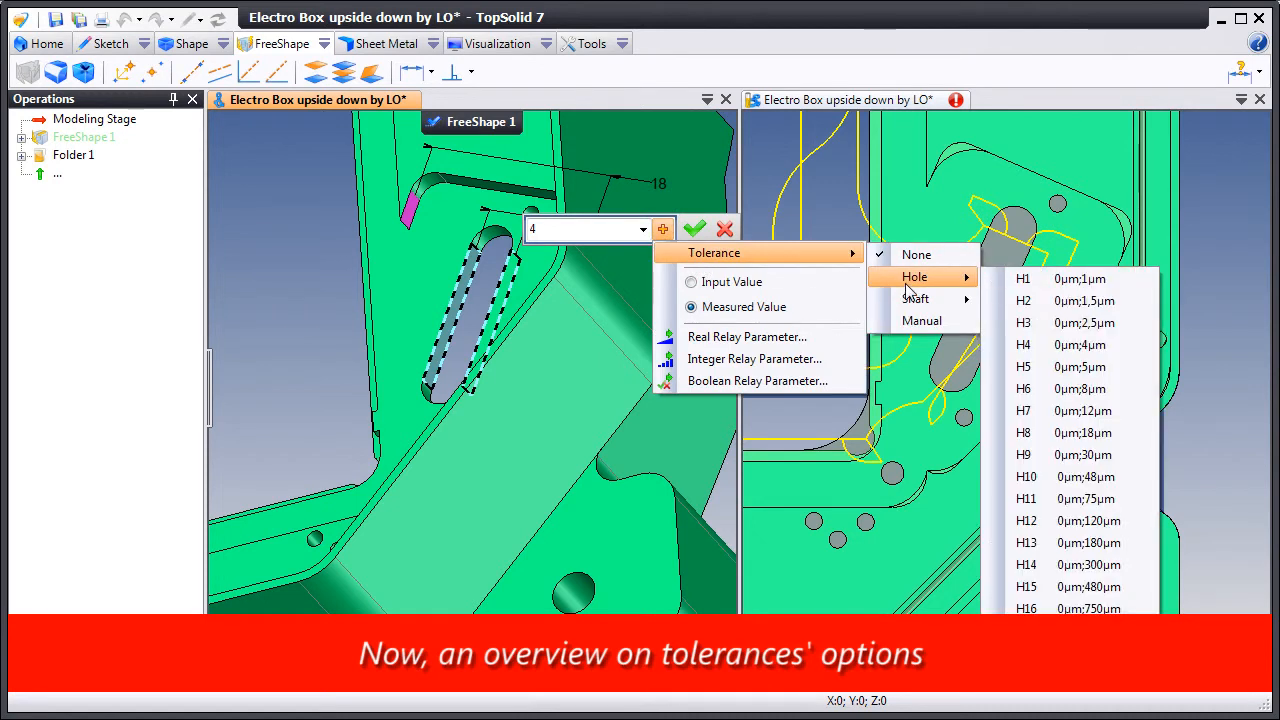
{"action": "left_click", "coordinate": [1025, 410]}
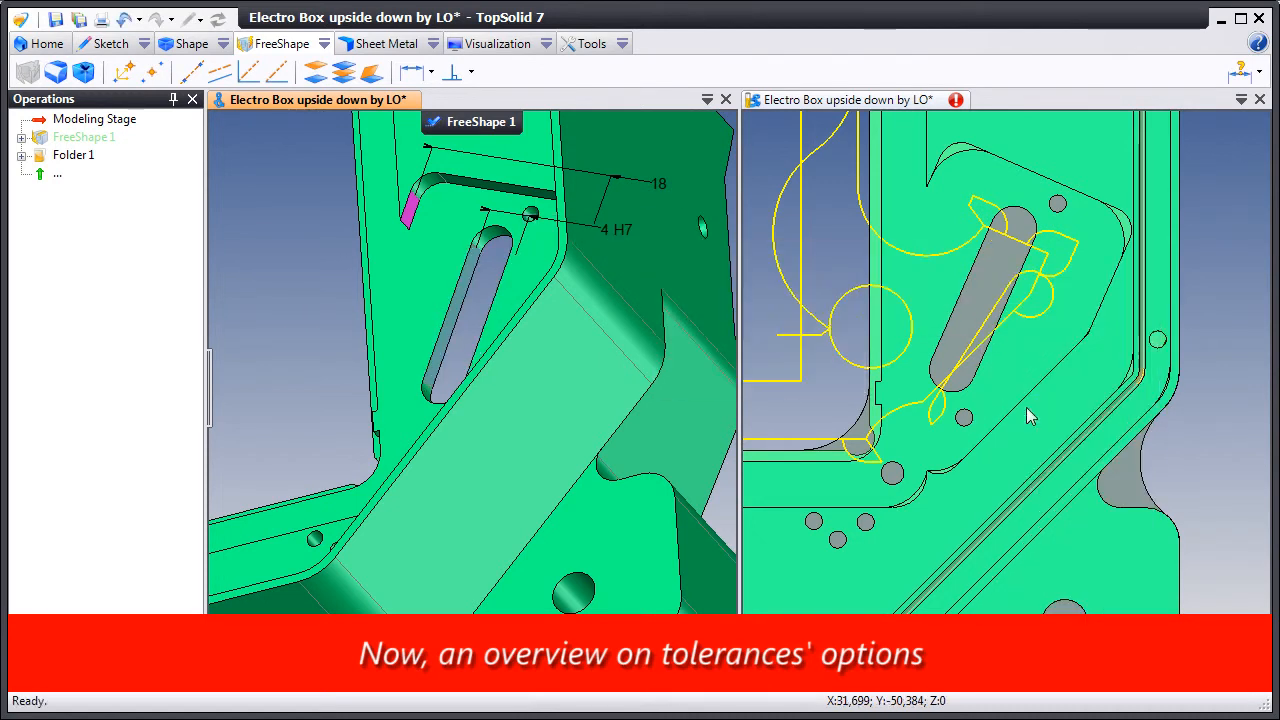
Step: Set the H7 tolerance mode of the slanted slot's 4 mm width dimension to Minimum
{"action": "double_click", "coordinate": [621, 229]}
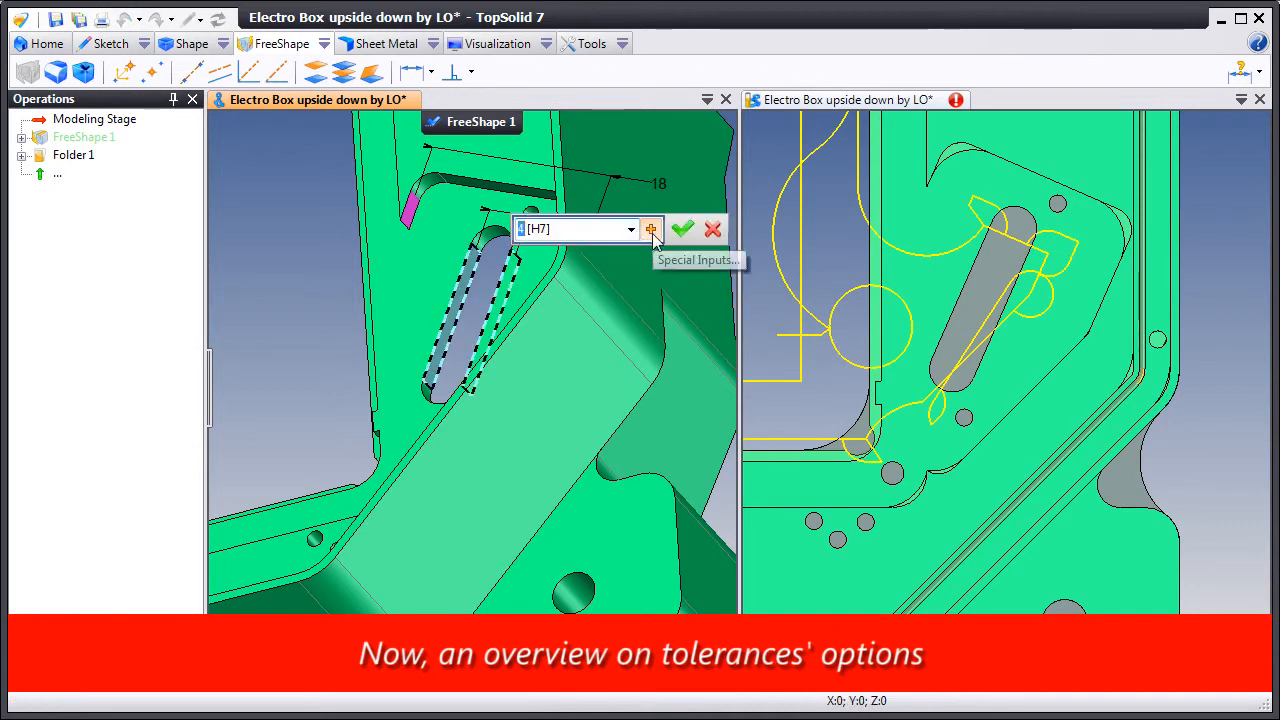
{"action": "left_click", "coordinate": [651, 229]}
{"action": "mouse_move", "coordinate": [697, 261]}
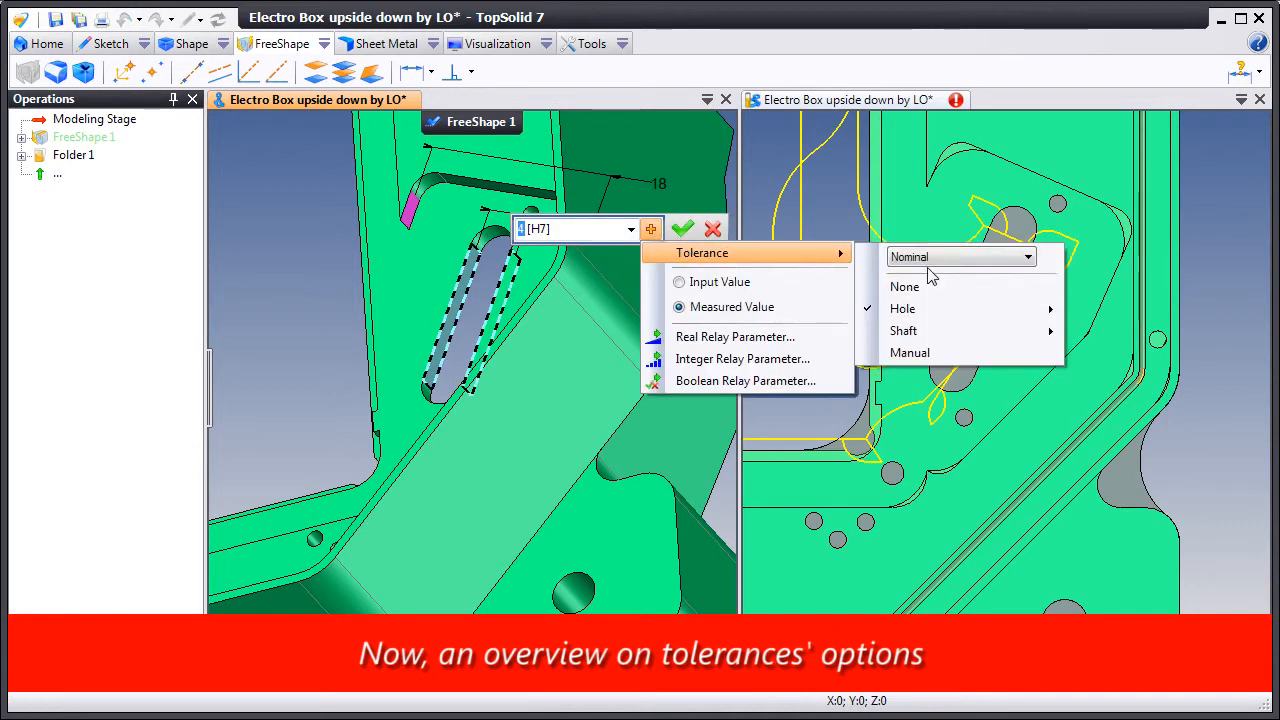
{"action": "left_click", "coordinate": [1029, 258]}
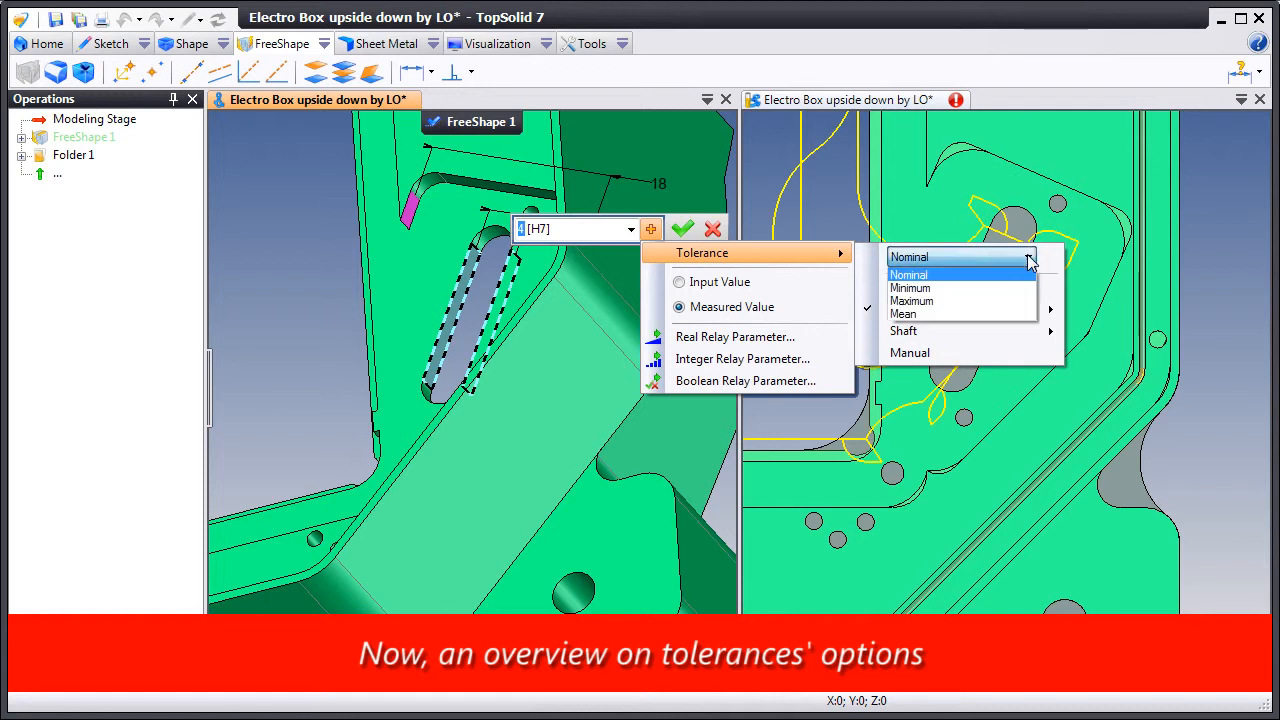
{"action": "left_click", "coordinate": [966, 289]}
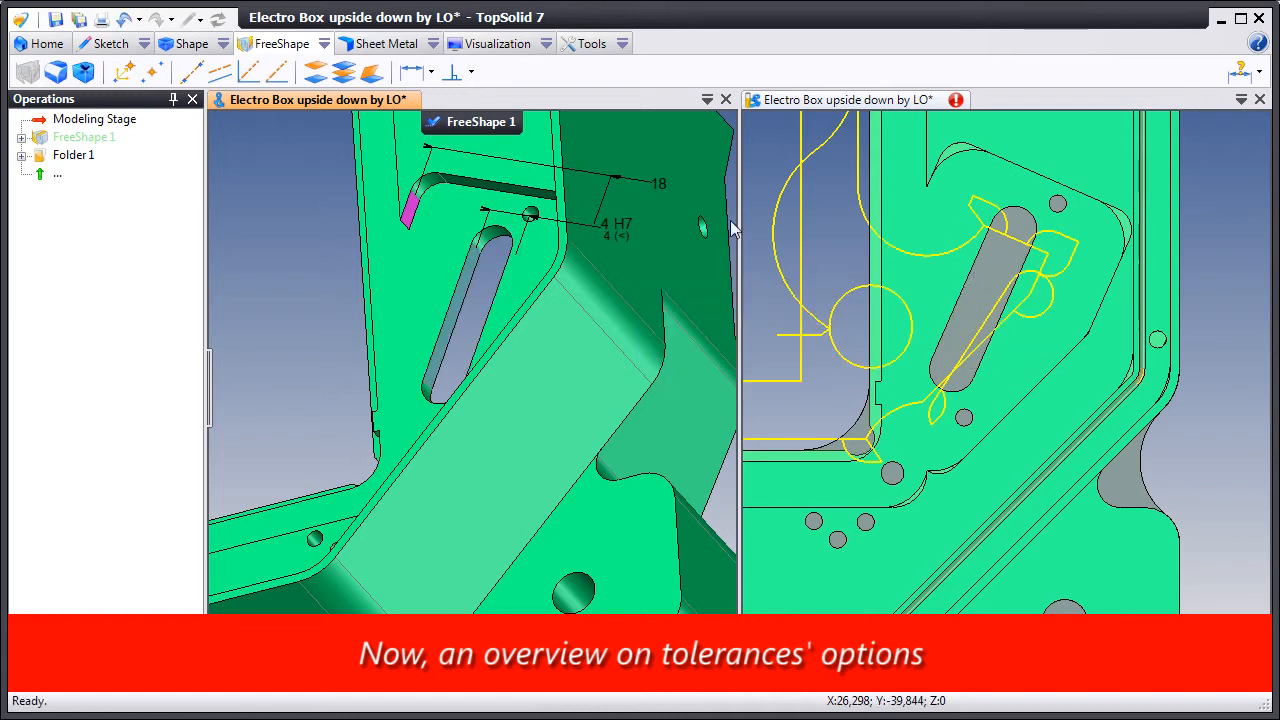
Step: Set the H7 tolerance mode of the slanted slot's width dimension to Mean
{"action": "double_click", "coordinate": [616, 228]}
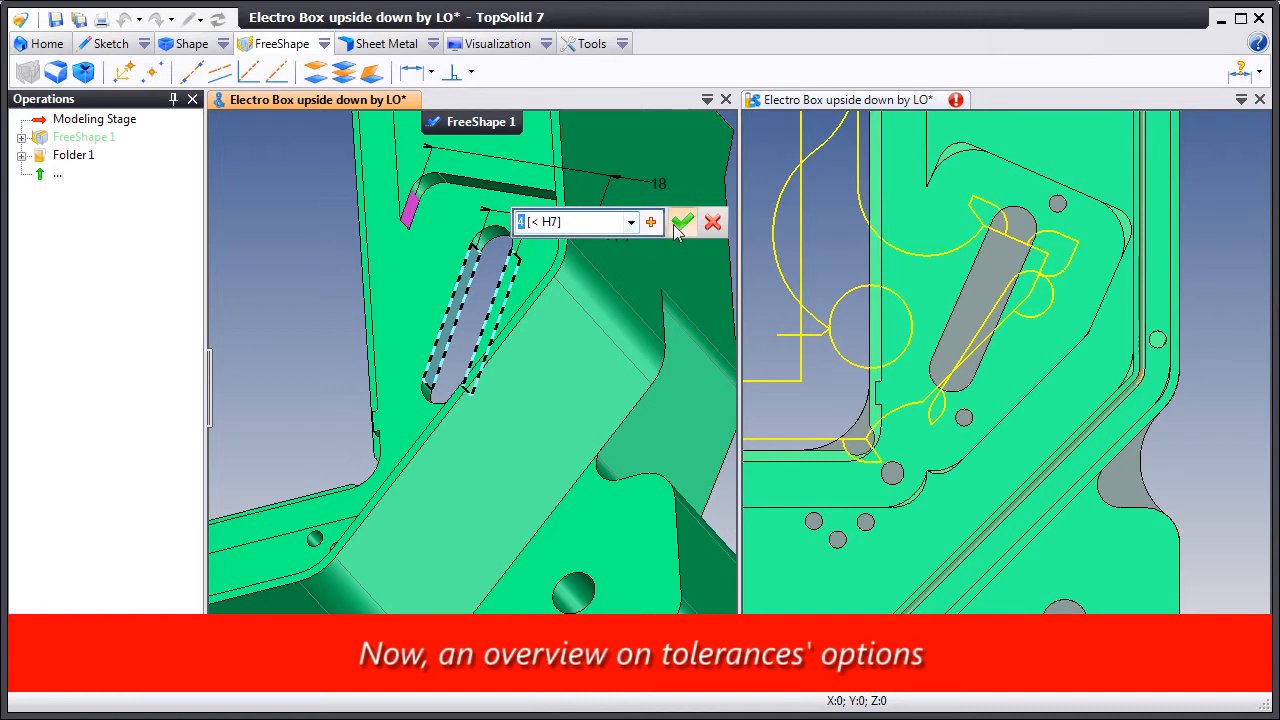
{"action": "left_click", "coordinate": [651, 222]}
{"action": "mouse_move", "coordinate": [680, 252]}
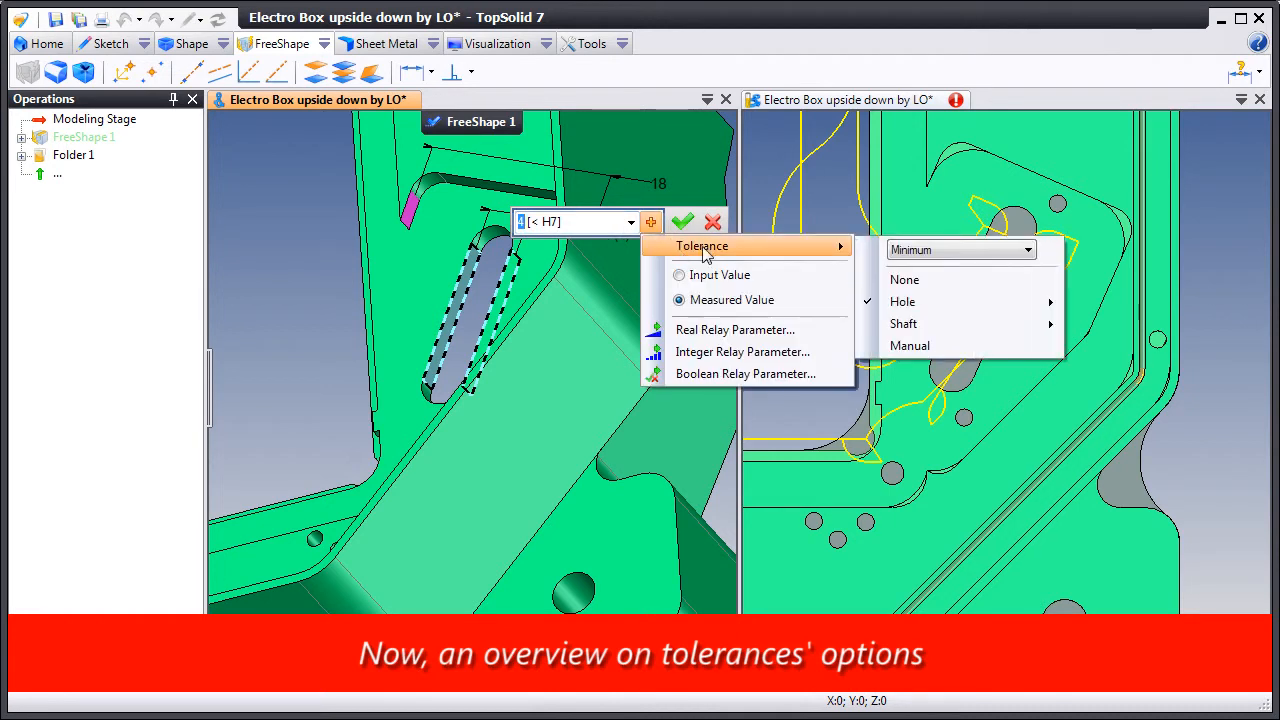
{"action": "left_click", "coordinate": [943, 251]}
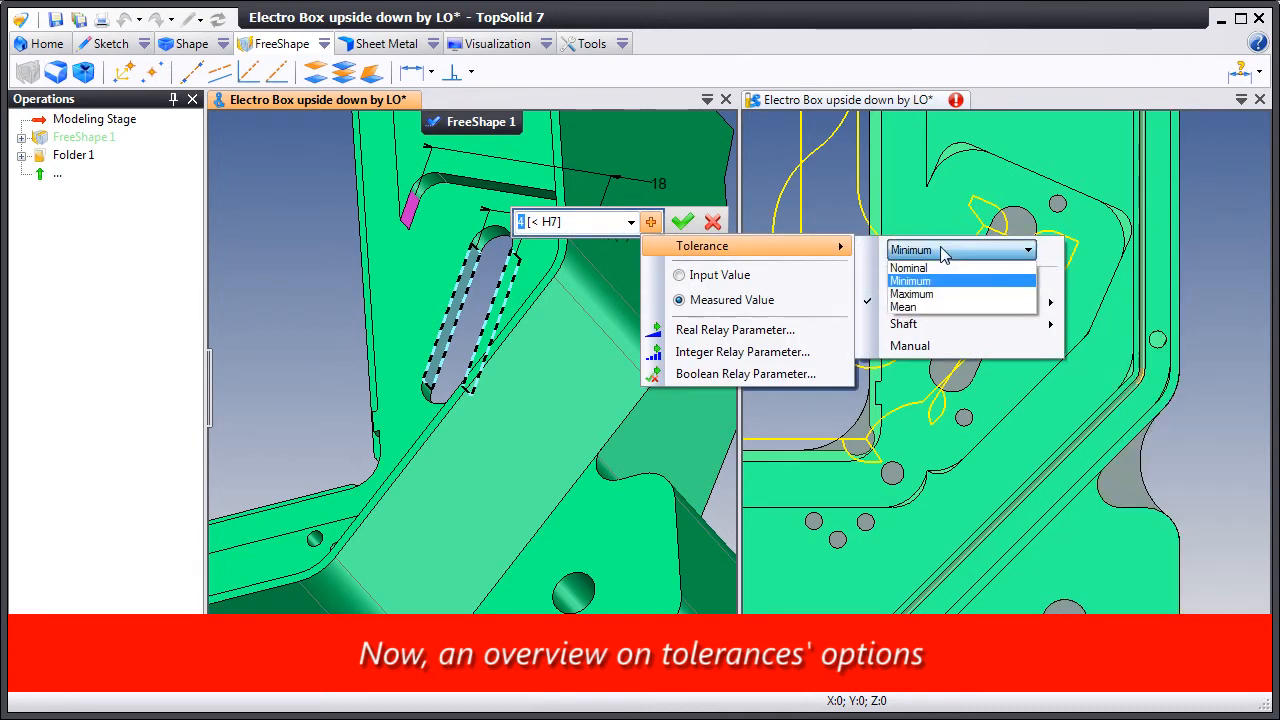
{"action": "left_click", "coordinate": [922, 308]}
{"action": "left_click", "coordinate": [922, 308]}
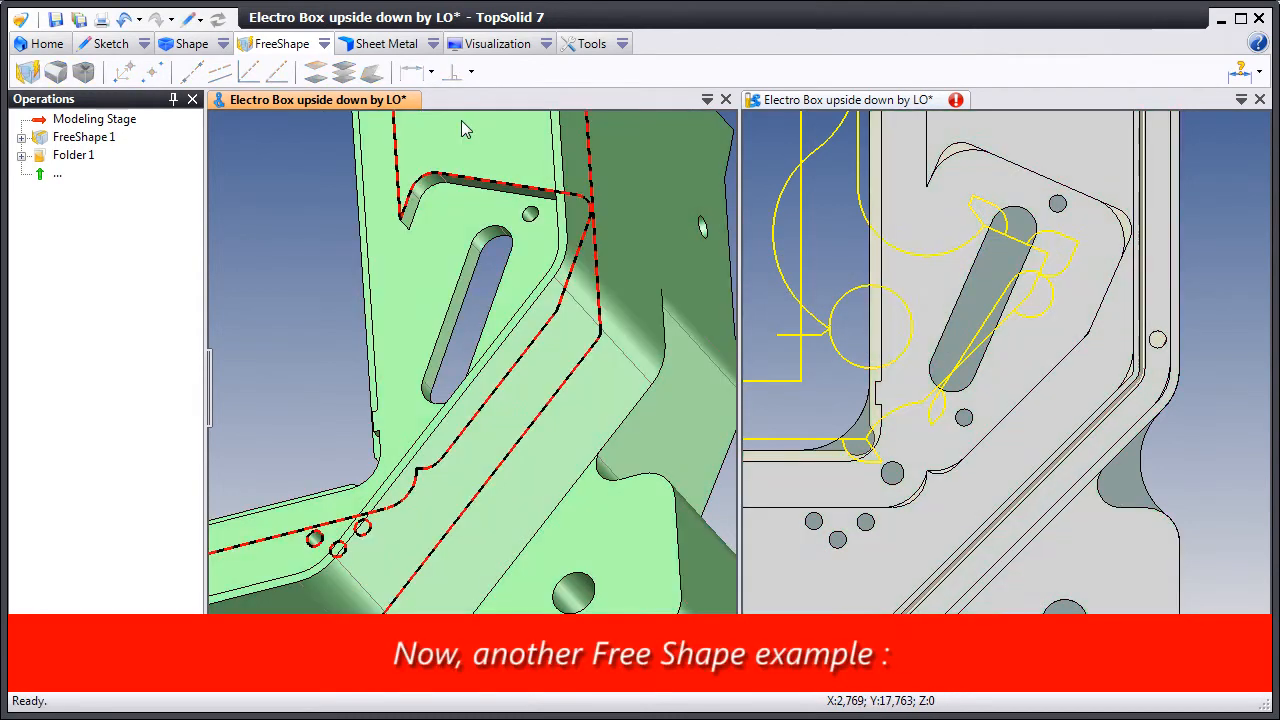
Step: Update the machining document, return to the part document and open the FreeShape 1 operation for editing
{"action": "left_click", "coordinate": [216, 18]}
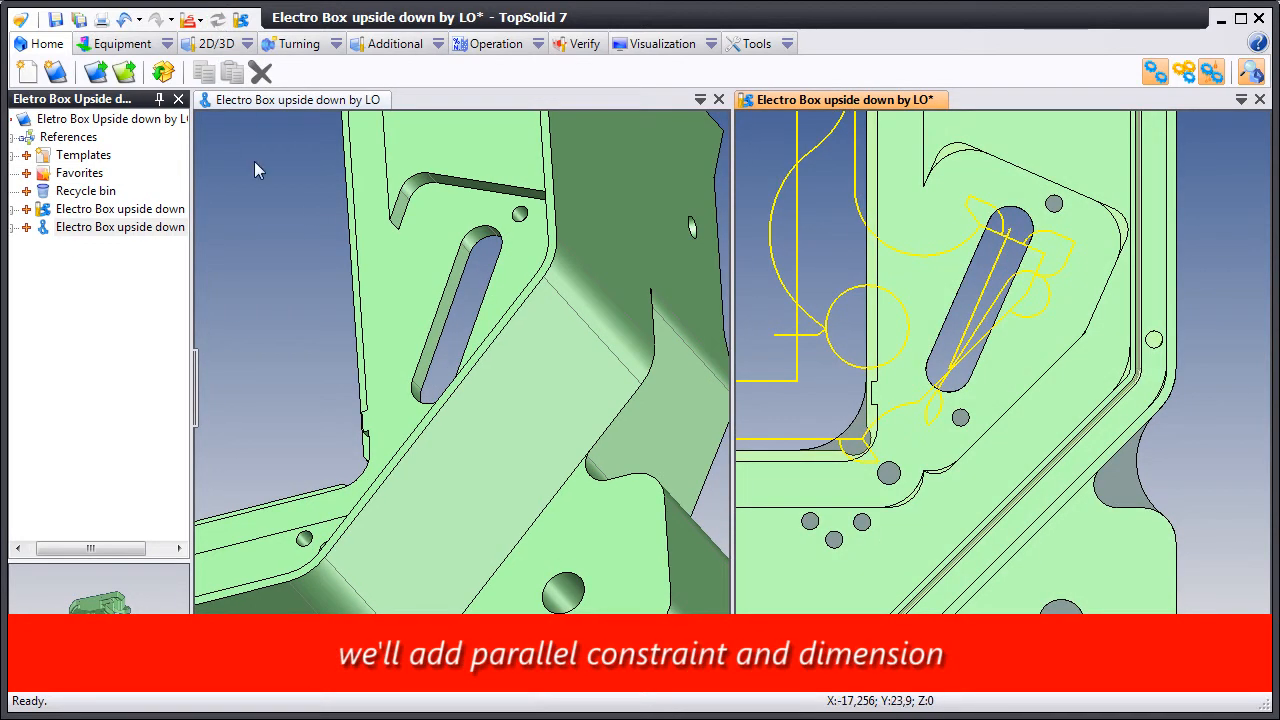
{"action": "left_click", "coordinate": [238, 125]}
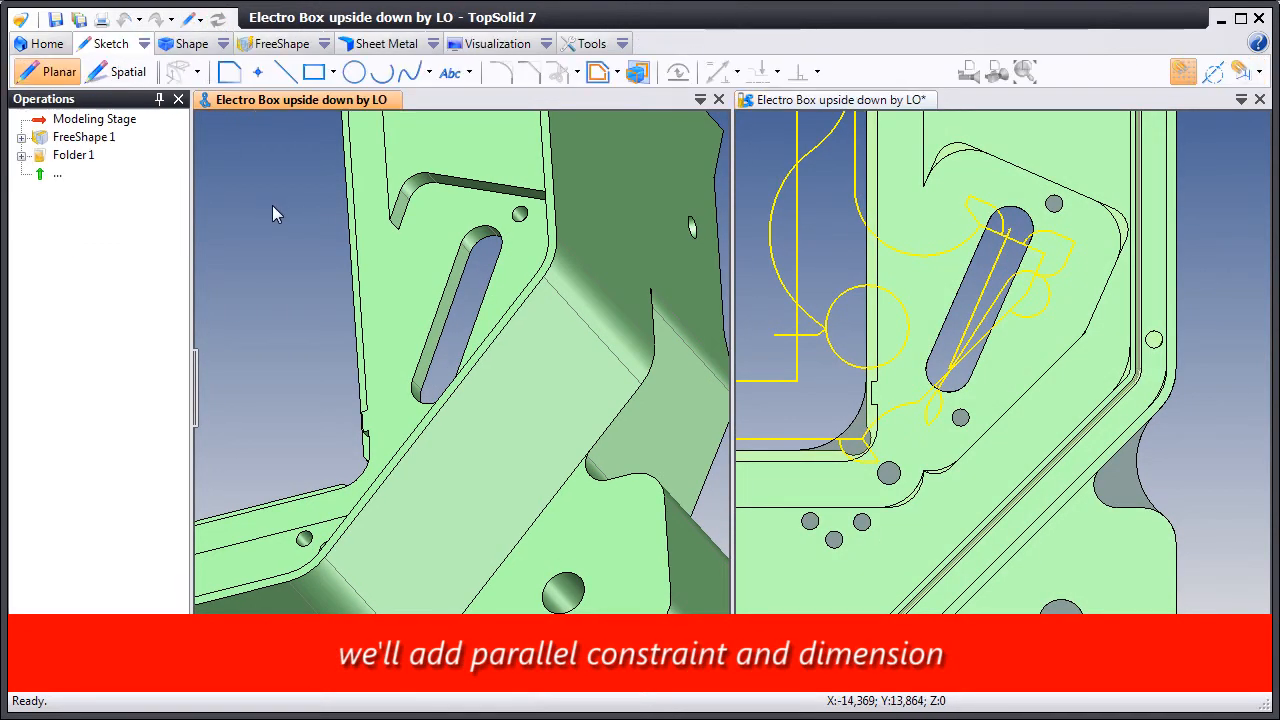
{"action": "right_click", "coordinate": [97, 140]}
{"action": "left_click", "coordinate": [137, 165]}
{"action": "middle_click_drag", "start_coordinate": [302, 305], "coordinate": [345, 320]}
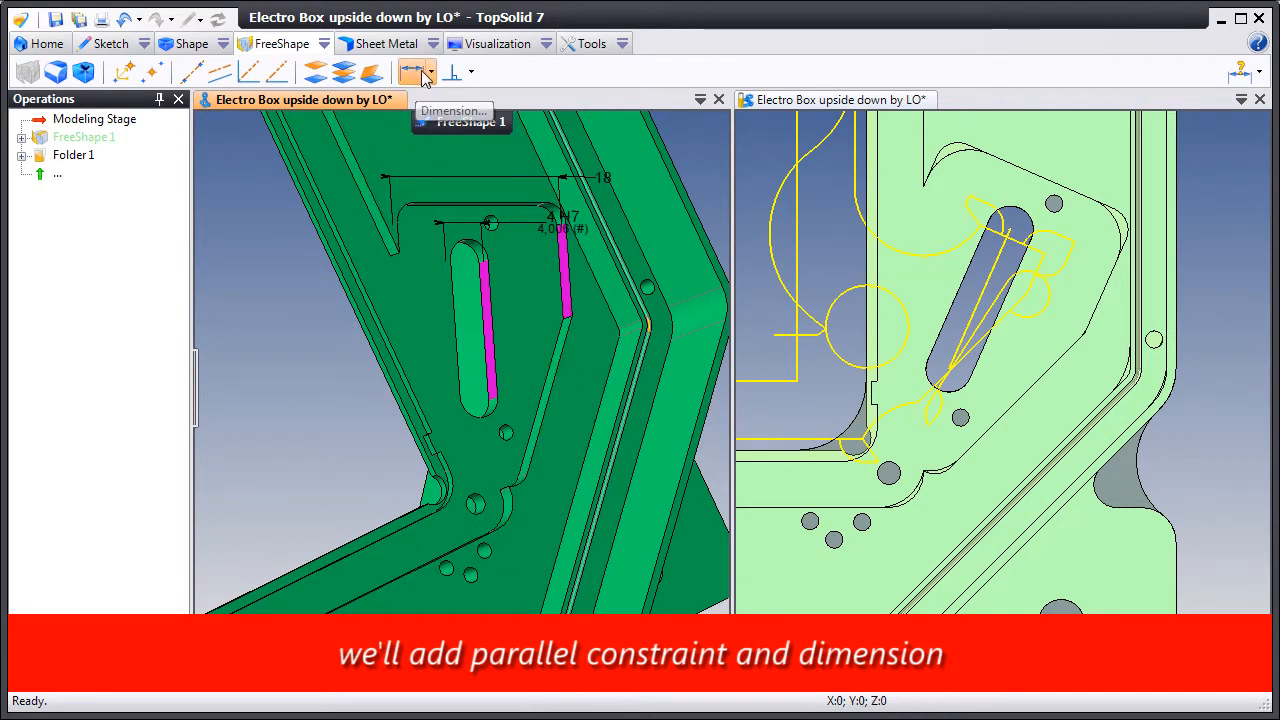
Step: Add a Parallelism constraint between the box's slanted side wall and the slot's long face nearest to it
{"action": "left_click", "coordinate": [472, 76]}
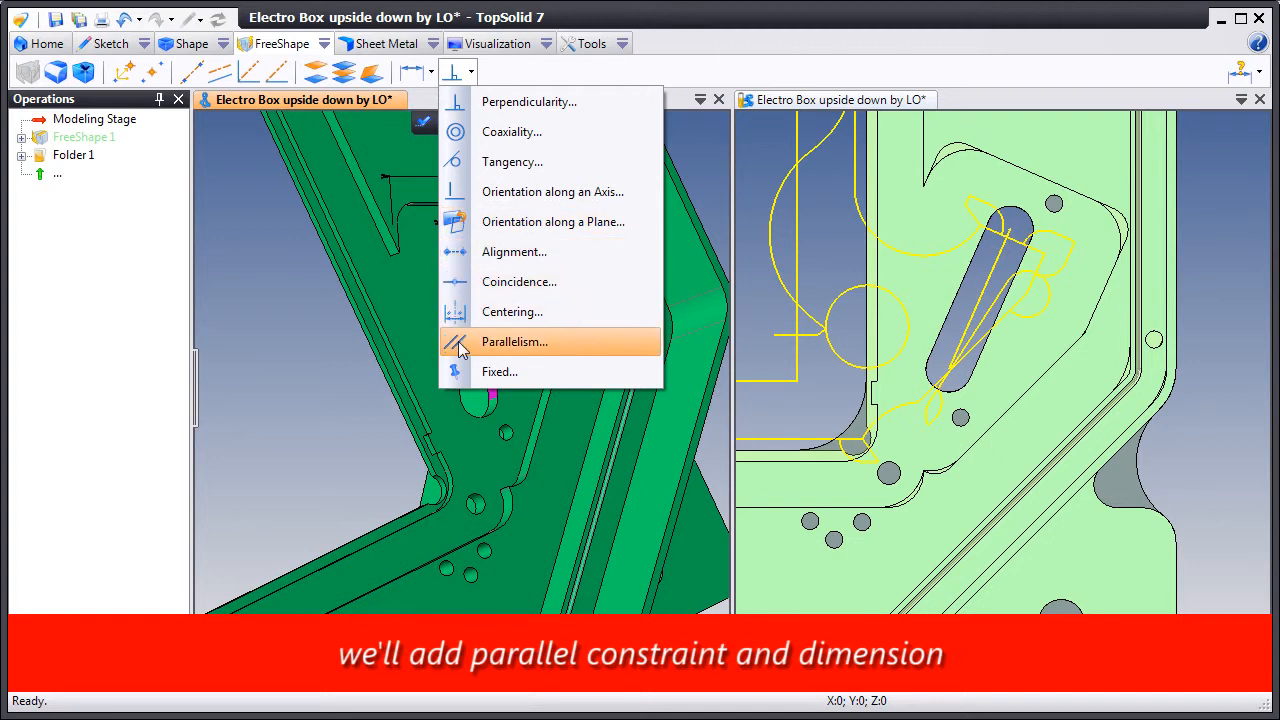
{"action": "left_click", "coordinate": [512, 342]}
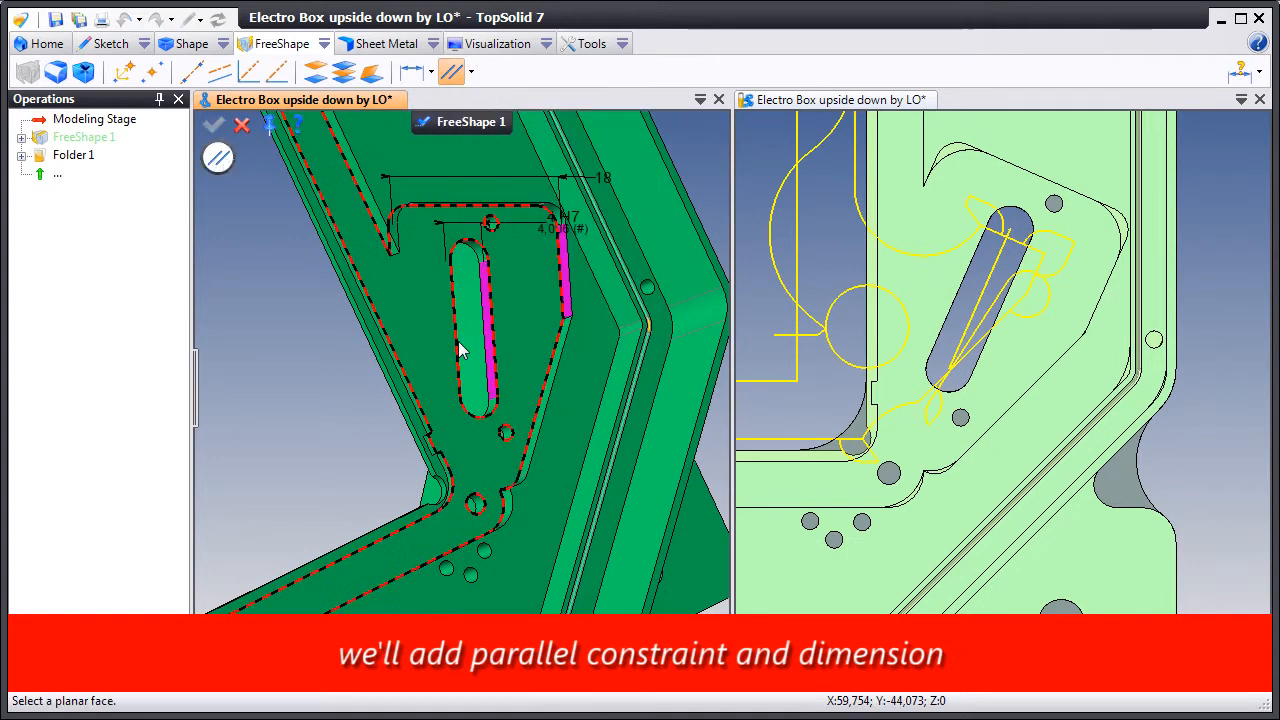
{"action": "left_click", "coordinate": [607, 438]}
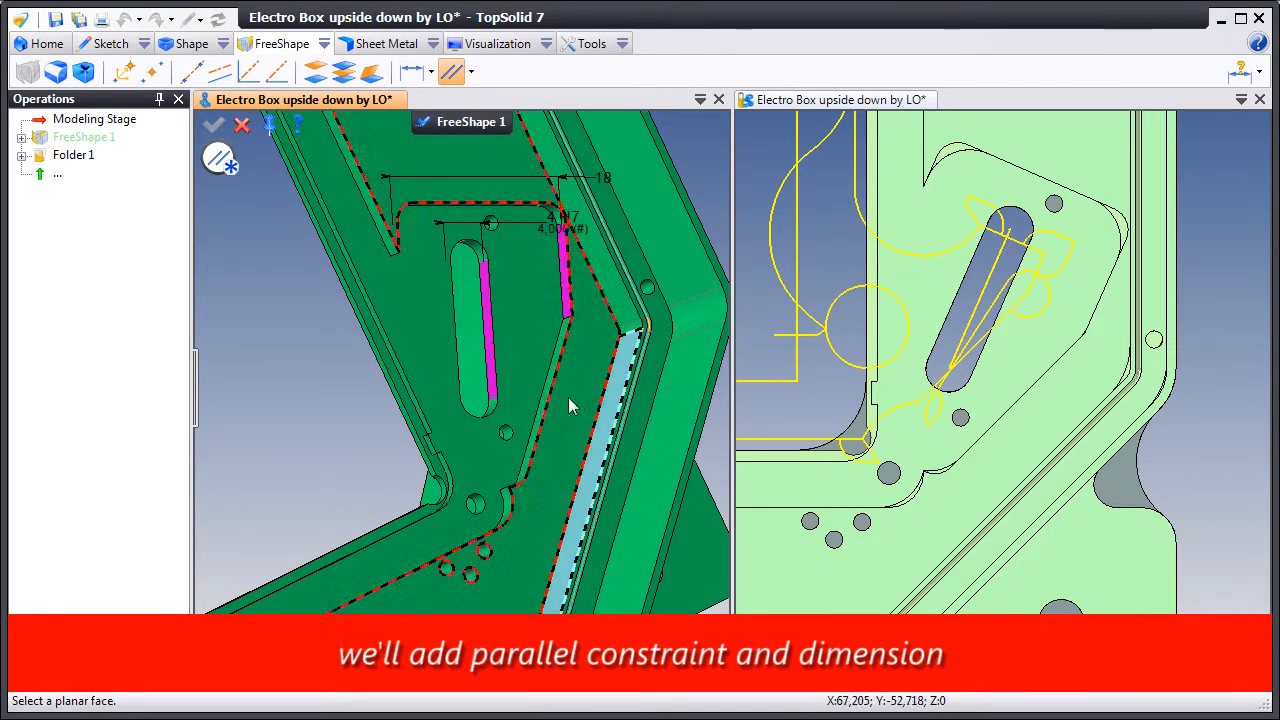
{"action": "left_click", "coordinate": [487, 342]}
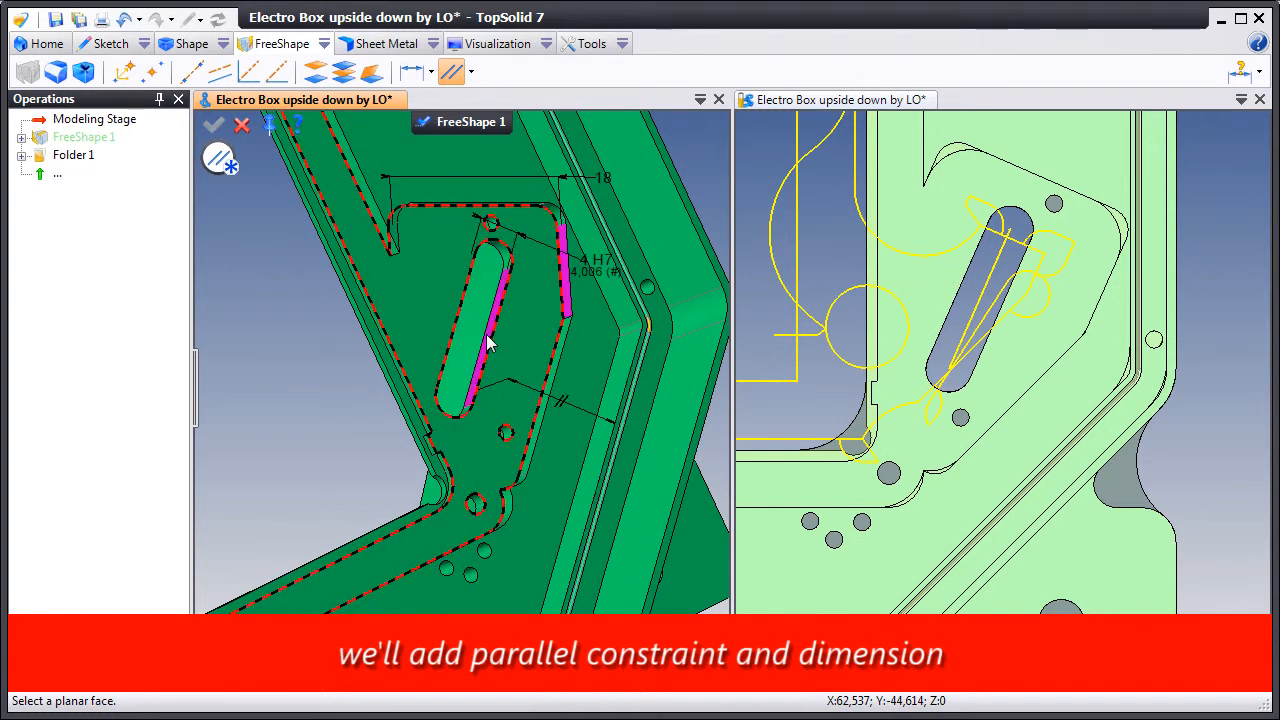
Step: Dimension the distance between the slanted side wall and the slot's near face, set it to 12 mm, and finish editing FreeShape 1
{"action": "left_click", "coordinate": [412, 72]}
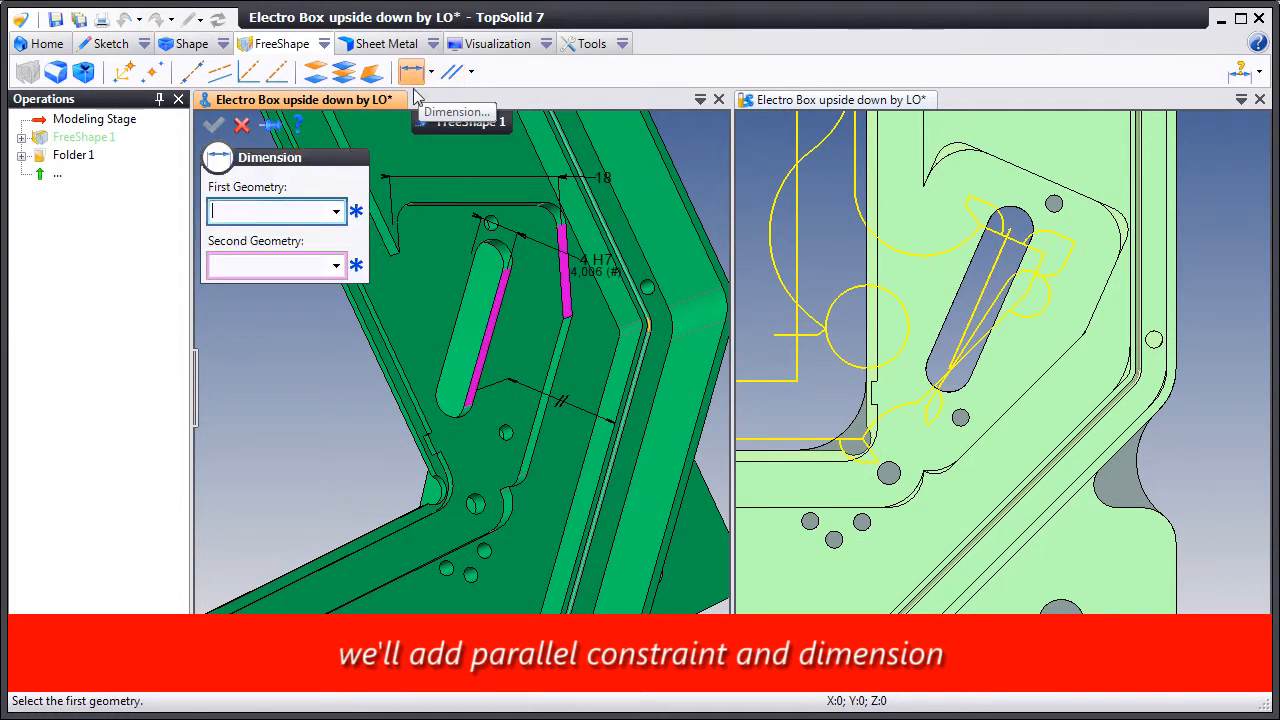
{"action": "left_click", "coordinate": [612, 412]}
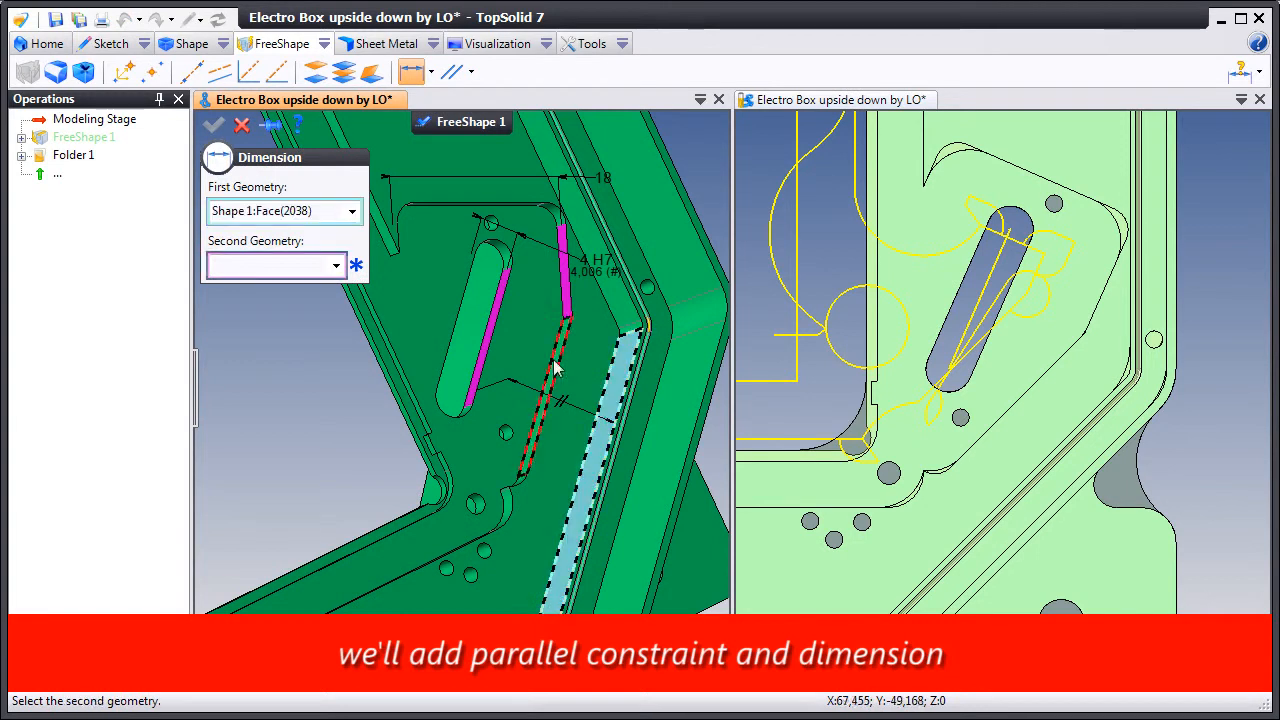
{"action": "left_click", "coordinate": [484, 347]}
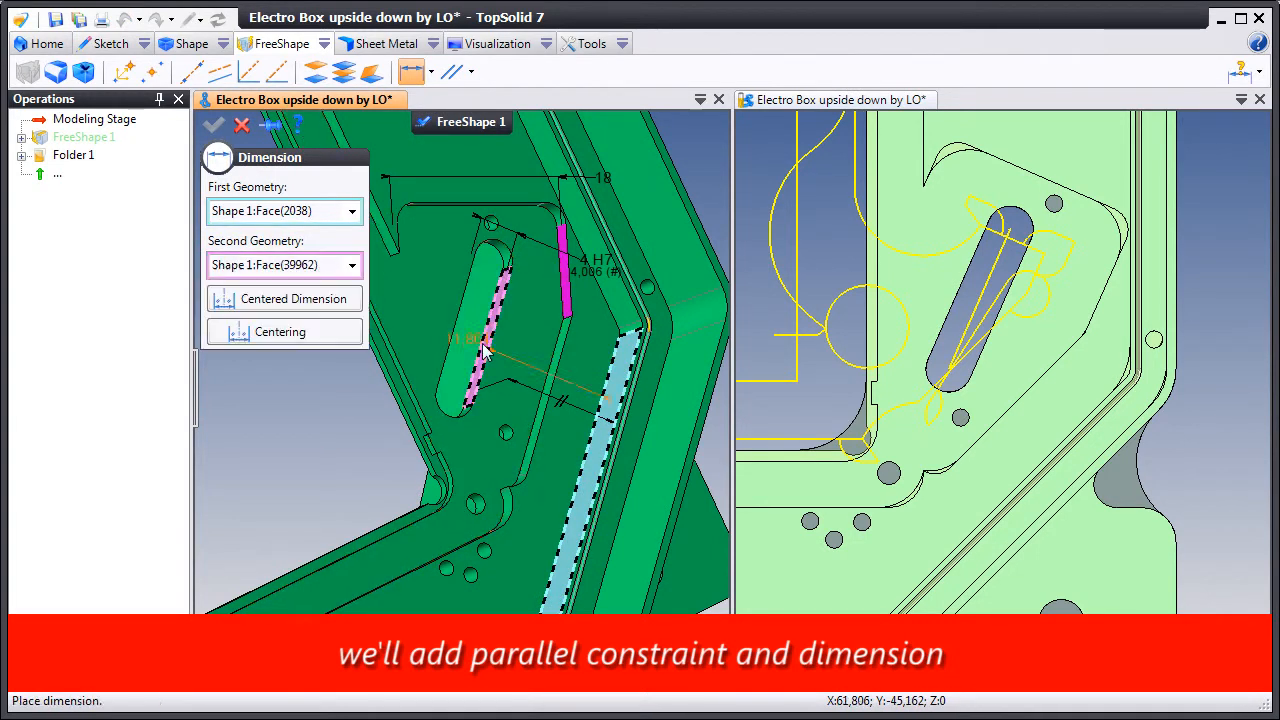
{"action": "left_click", "coordinate": [541, 350]}
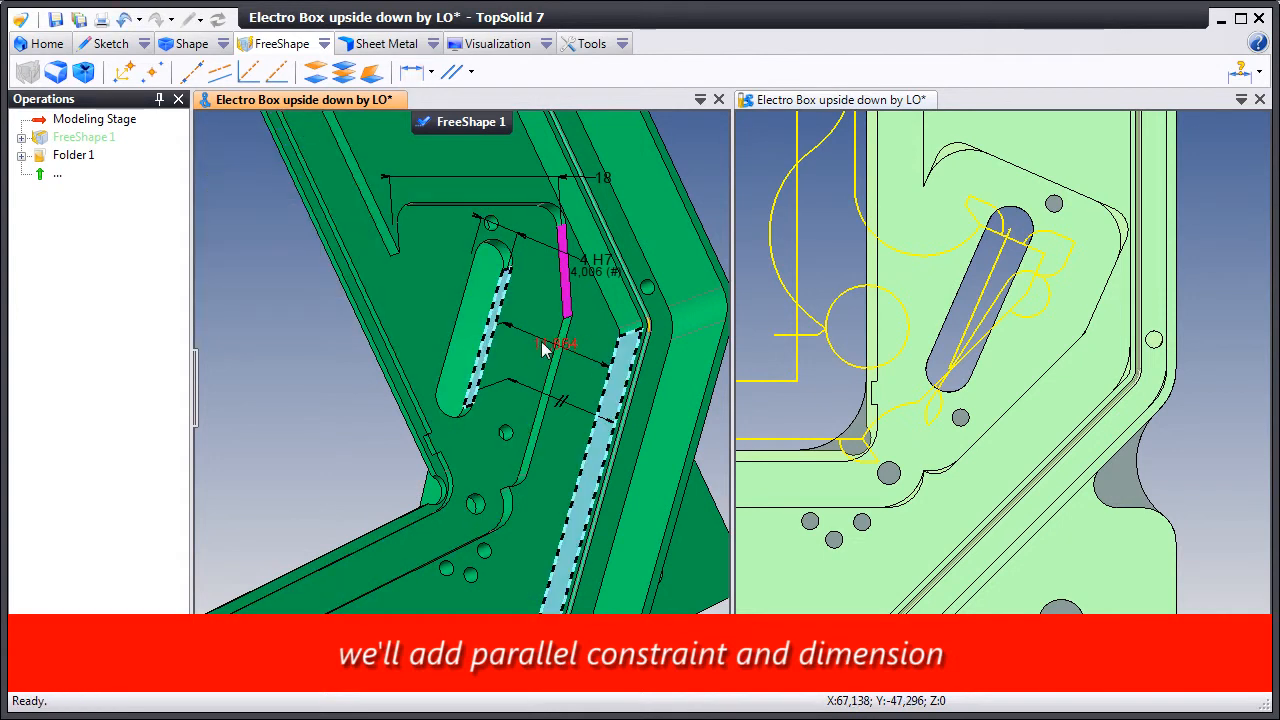
{"action": "double_click", "coordinate": [541, 347]}
{"action": "type", "text": "12"}
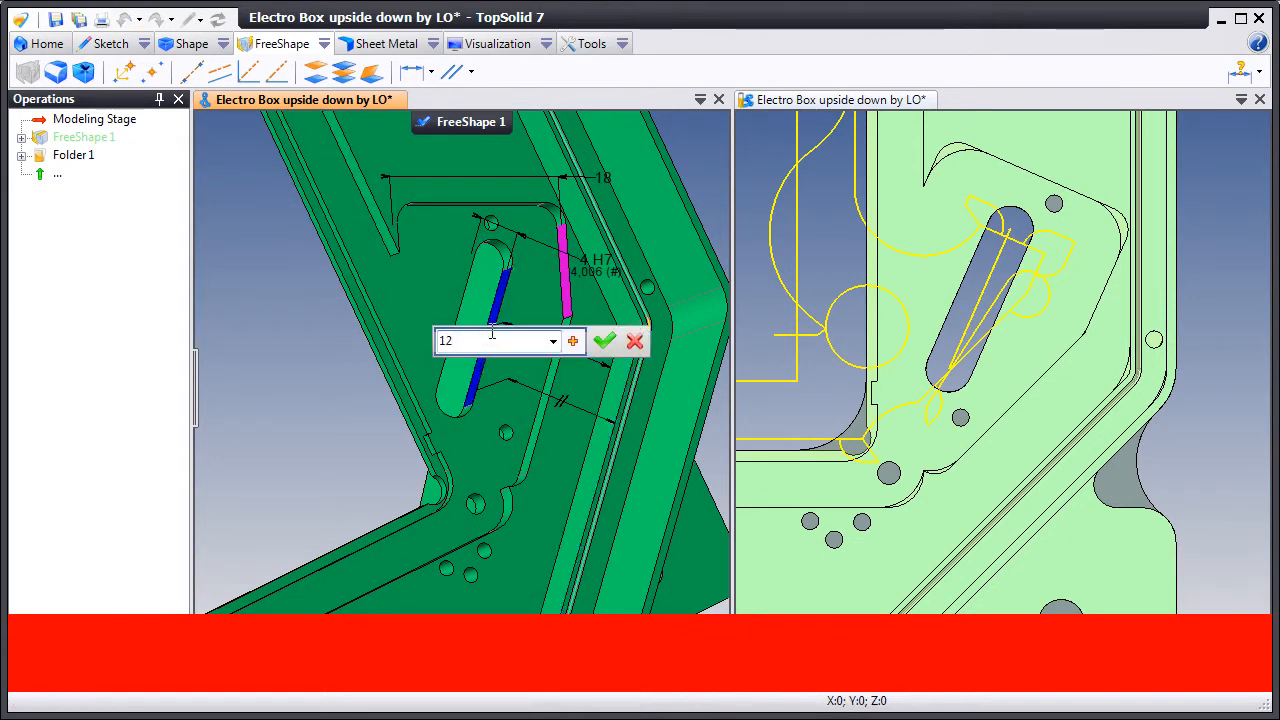
{"action": "left_click", "coordinate": [604, 341]}
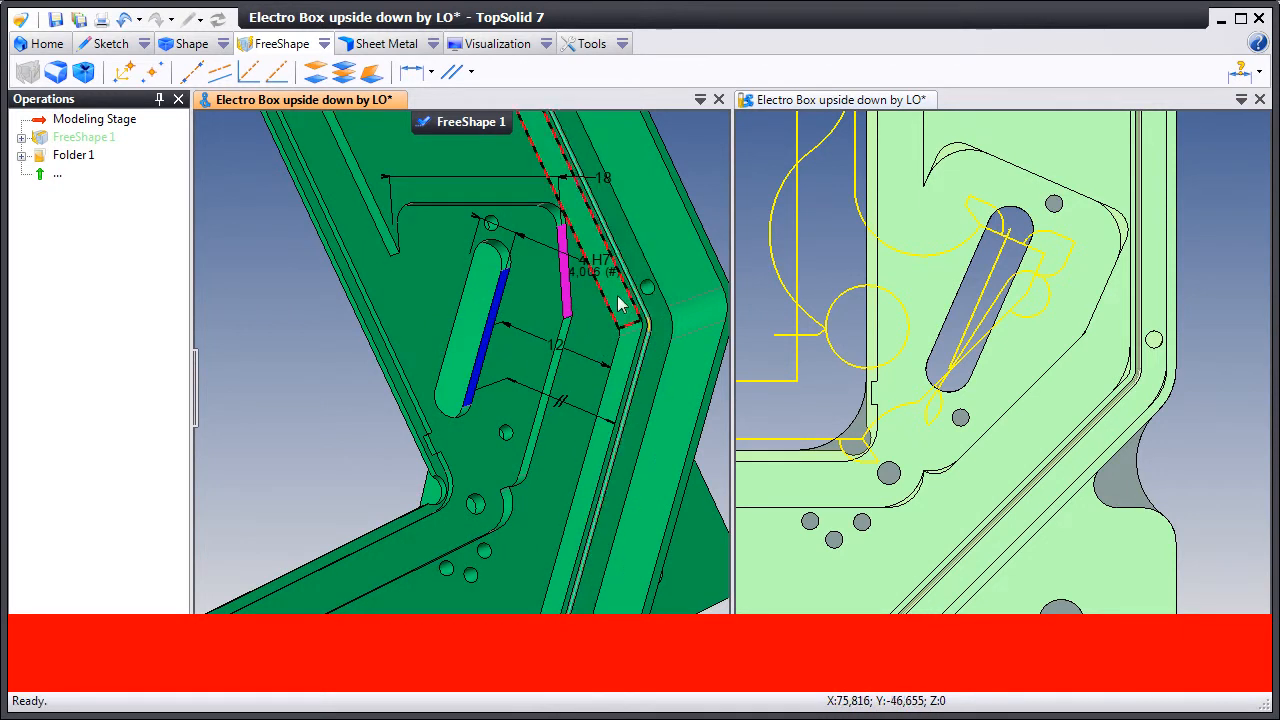
{"action": "left_click", "coordinate": [490, 124]}
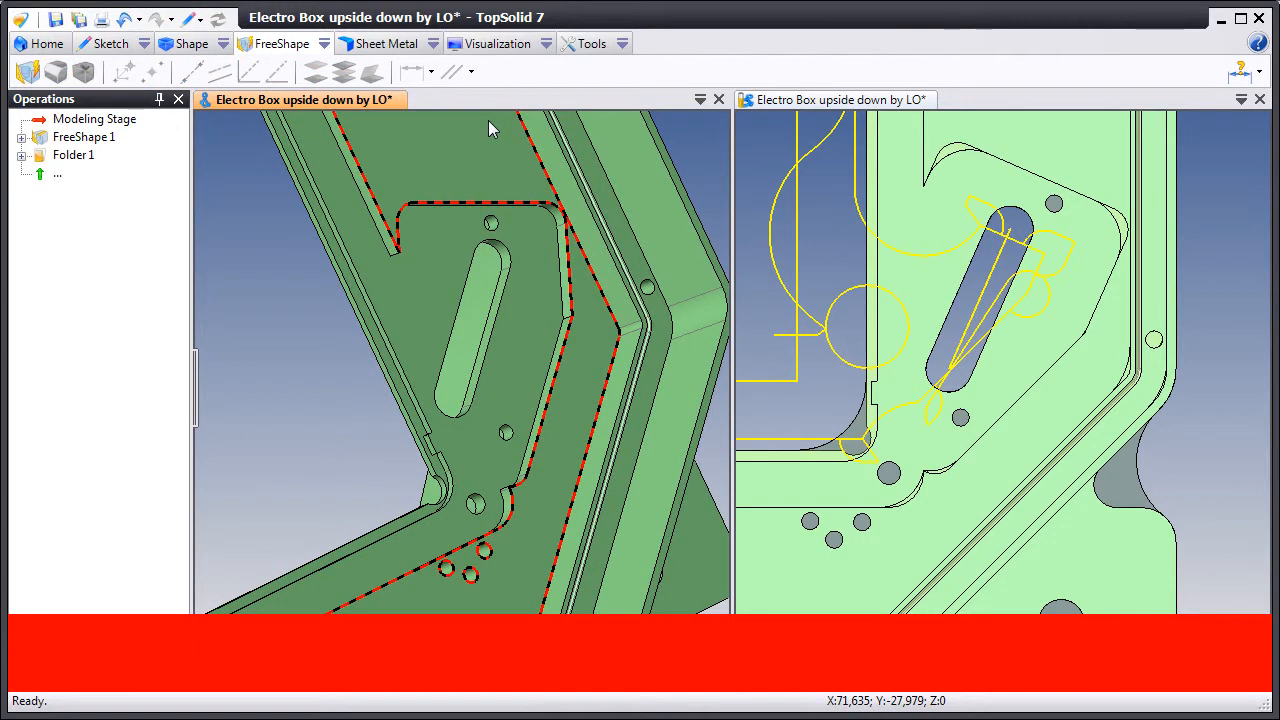